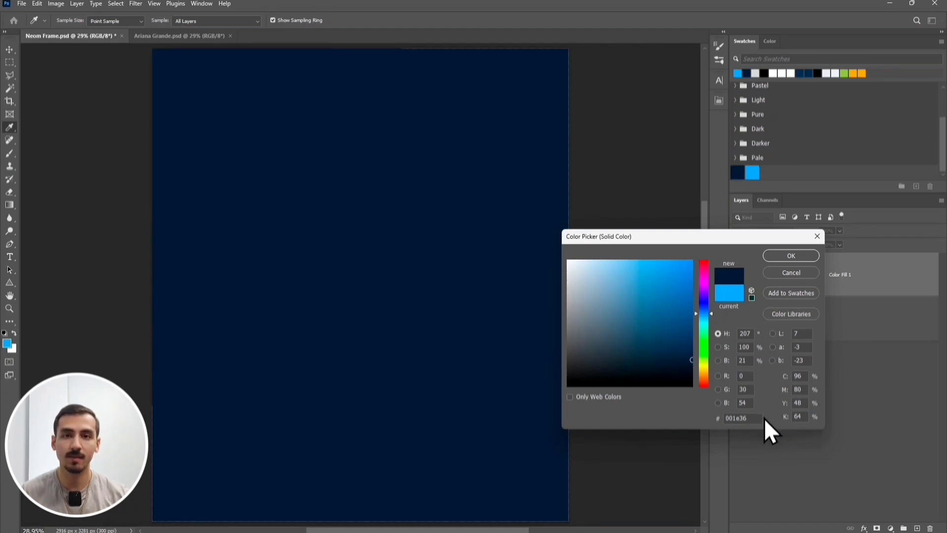
- Apply colour 001e36 to the solid colour fill layer and move Layer 1 above it
{"action": "left_click", "coordinate": [773, 256]}
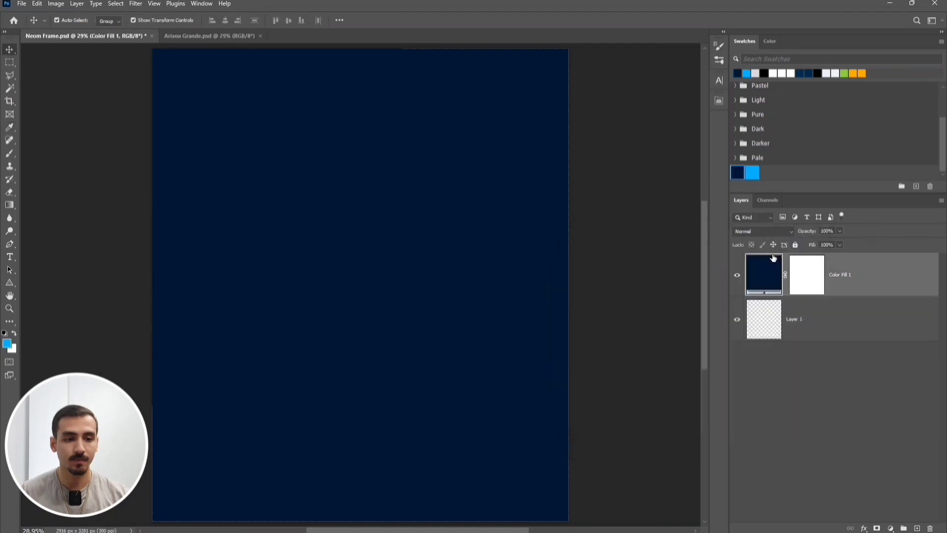
{"action": "left_click", "coordinate": [805, 328]}
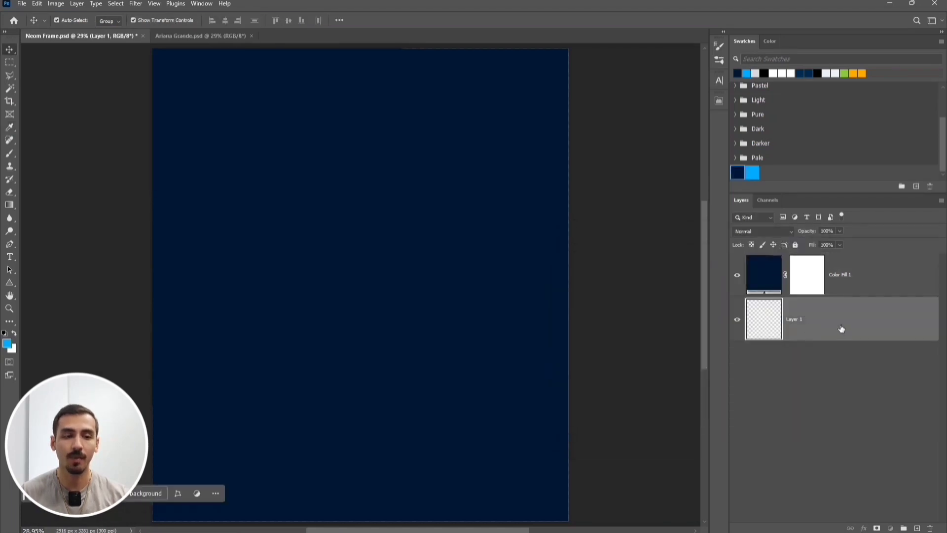
{"action": "left_click_drag", "start_coordinate": [841, 328], "coordinate": [836, 260]}
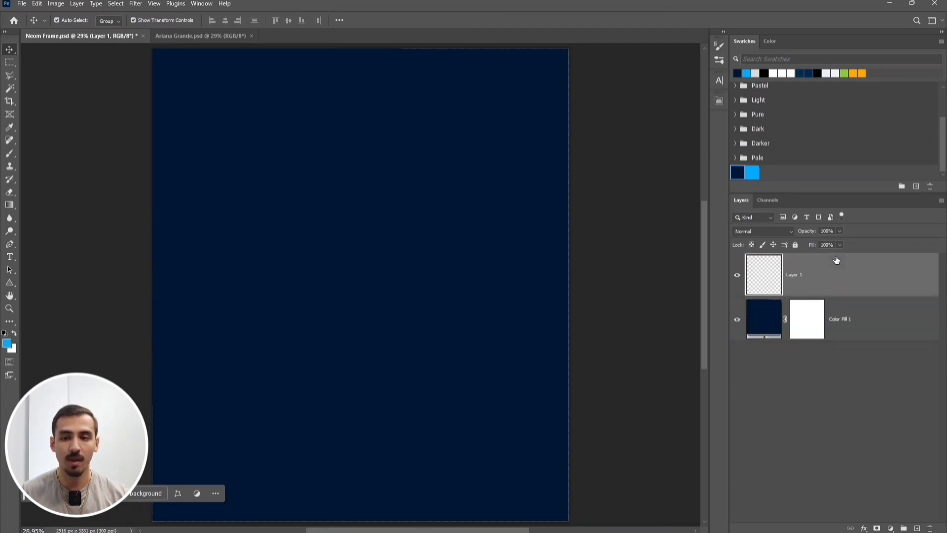
- Paint a single blue glow at the canvas centre on Layer 1 with a soft 2500 px brush at 0% hardness
{"action": "left_click", "coordinate": [12, 154]}
{"action": "left_click", "coordinate": [70, 22]}
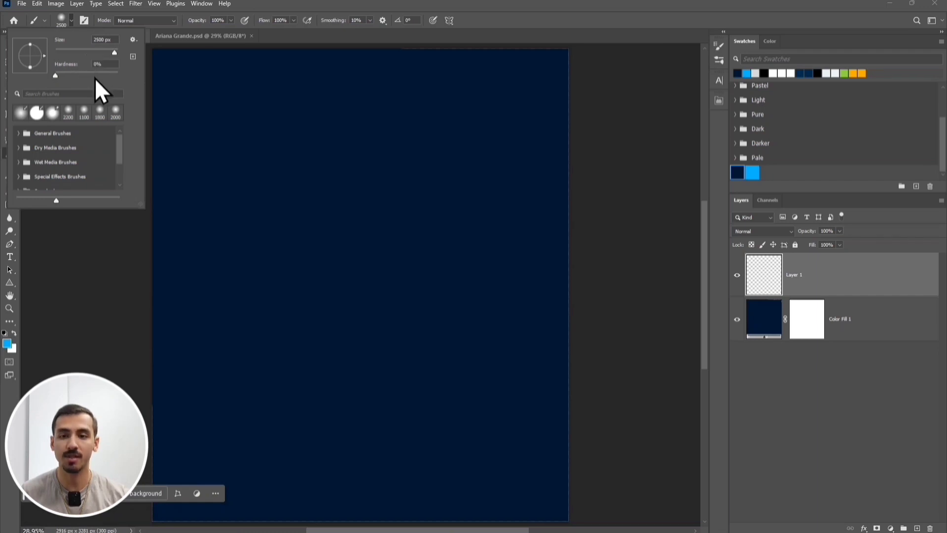
{"action": "left_click", "coordinate": [71, 22]}
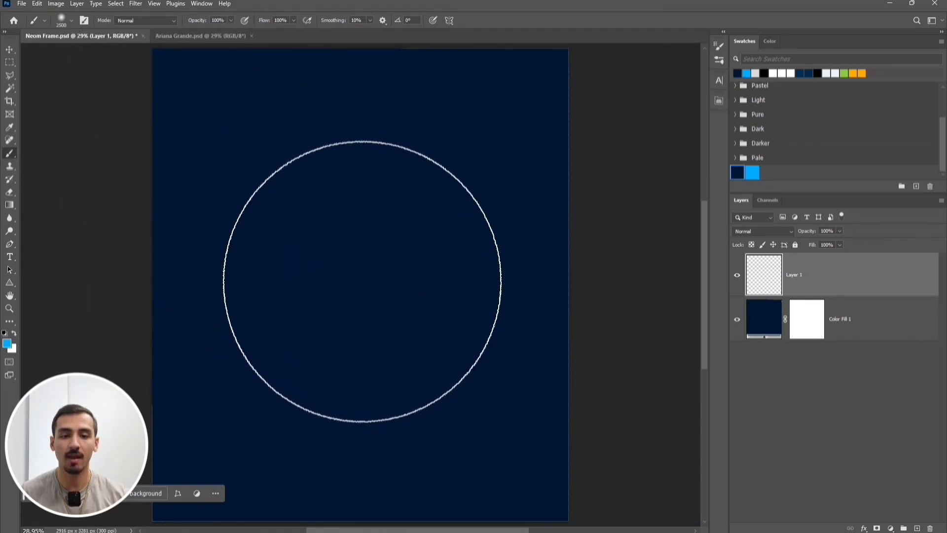
{"action": "left_click", "coordinate": [364, 281]}
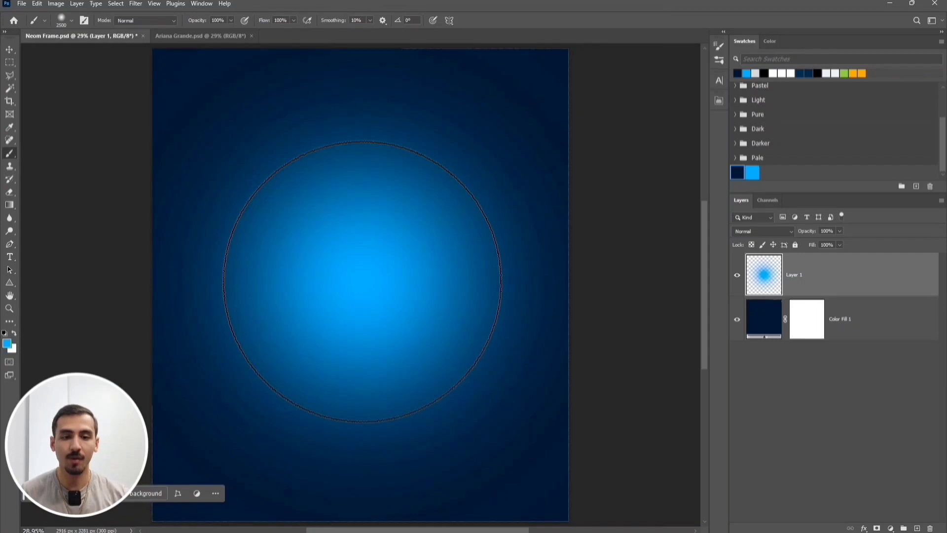
{"action": "key", "text": "v"}
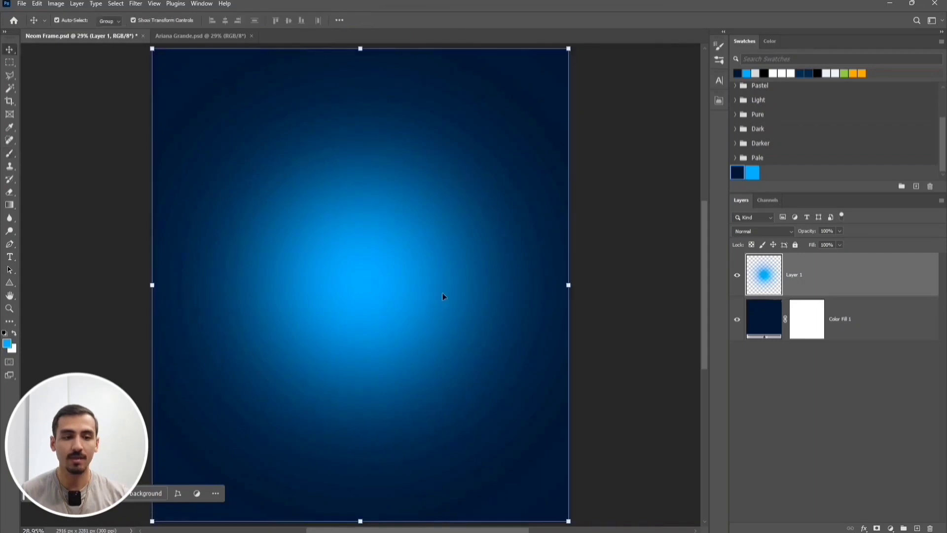
- Convert Layer 1 to a smart object and apply Add Noise with amount 200%, Uniform distribution and Monochromatic enabled
{"action": "right_click", "coordinate": [837, 289]}
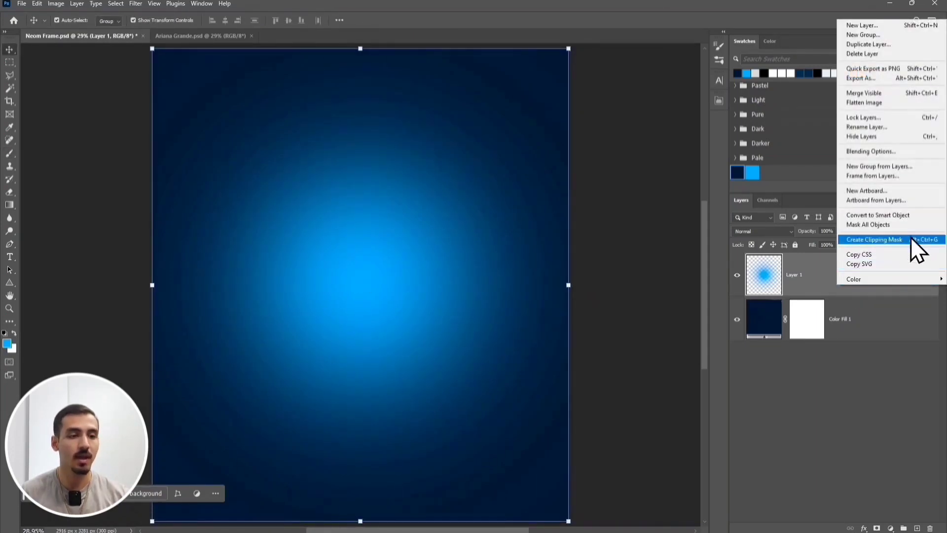
{"action": "left_click", "coordinate": [921, 215]}
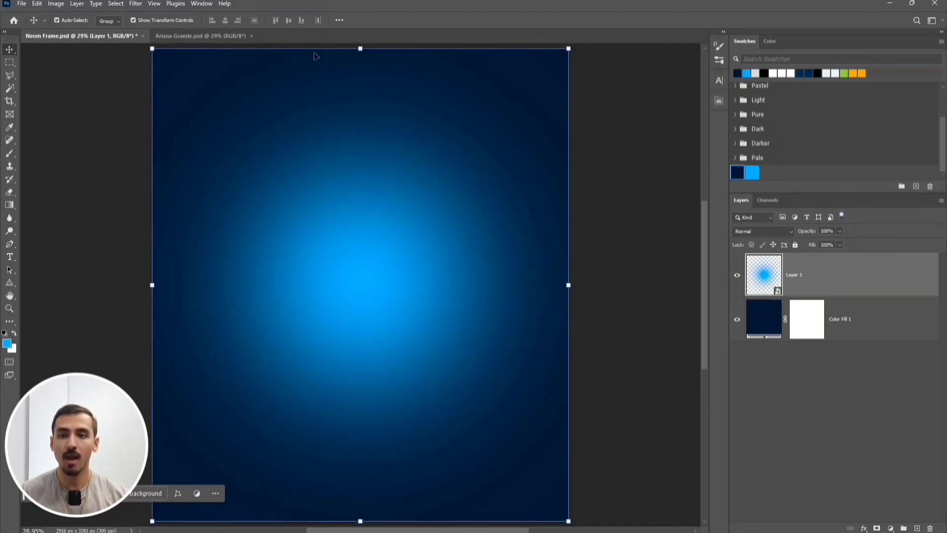
{"action": "left_click", "coordinate": [132, 5]}
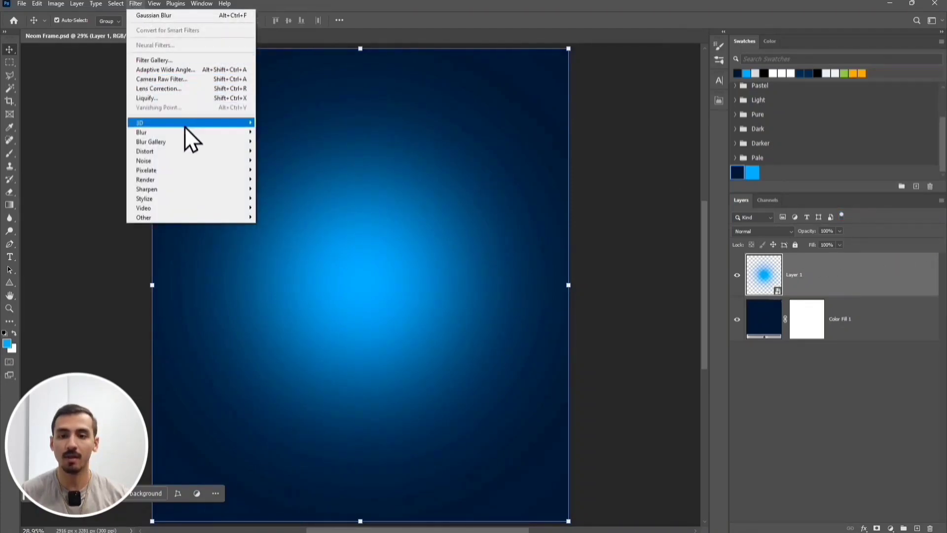
{"action": "mouse_move", "coordinate": [215, 165]}
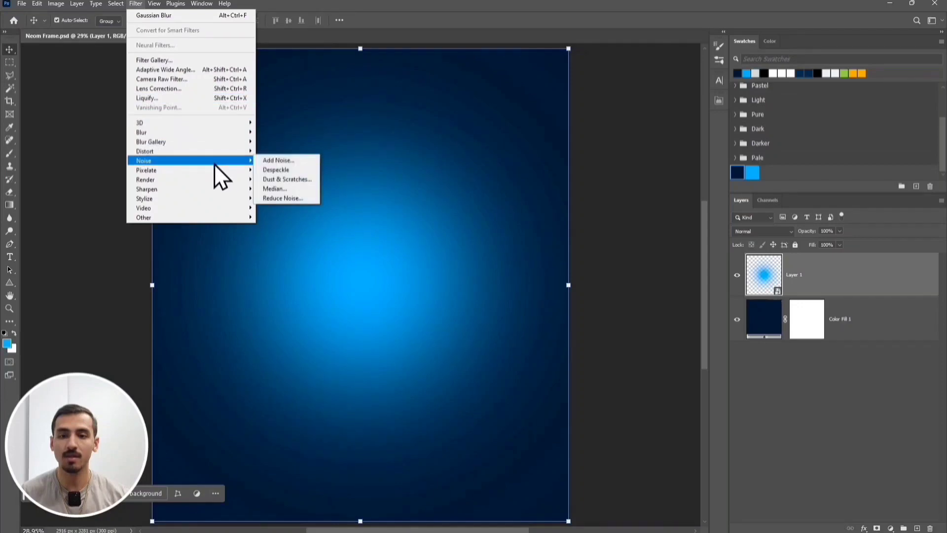
{"action": "left_click", "coordinate": [298, 162]}
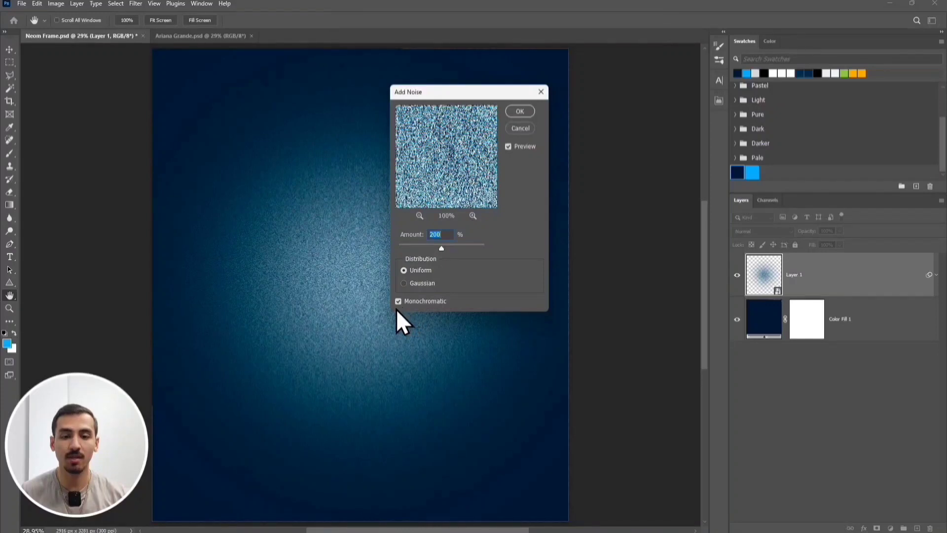
{"action": "left_click", "coordinate": [514, 112]}
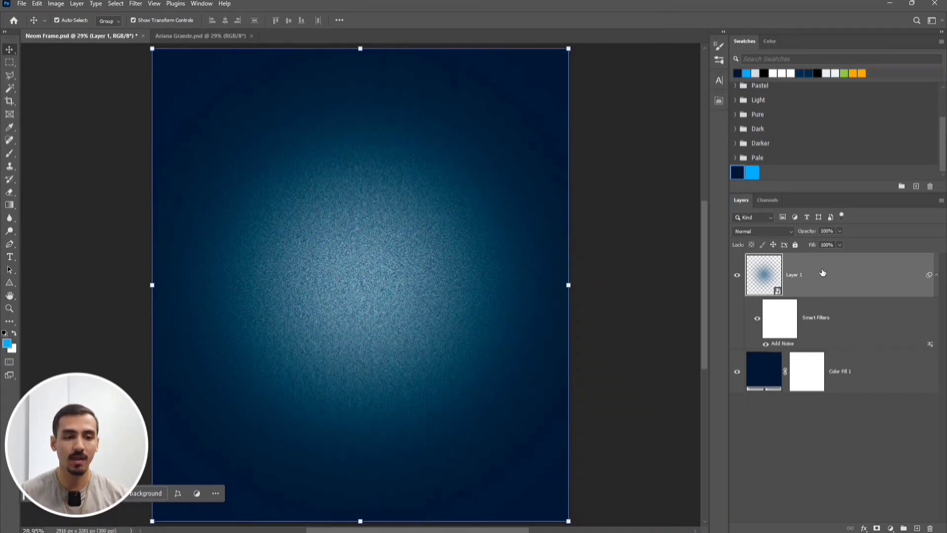
- Apply Motion Blur to Layer 1 with angle 45° and distance 200 pixels, and set its blend mode to Linear Dodge (Add)
{"action": "left_click", "coordinate": [136, 4]}
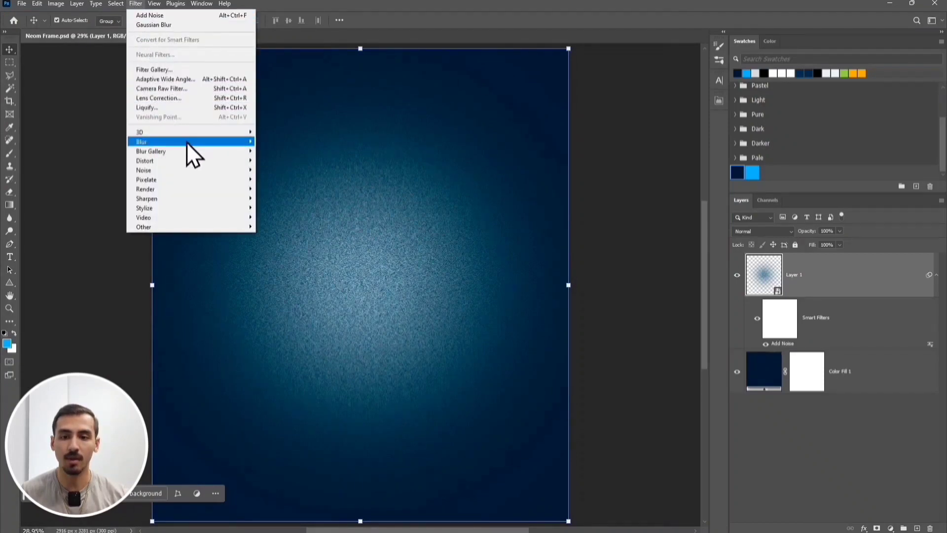
{"action": "mouse_move", "coordinate": [187, 144]}
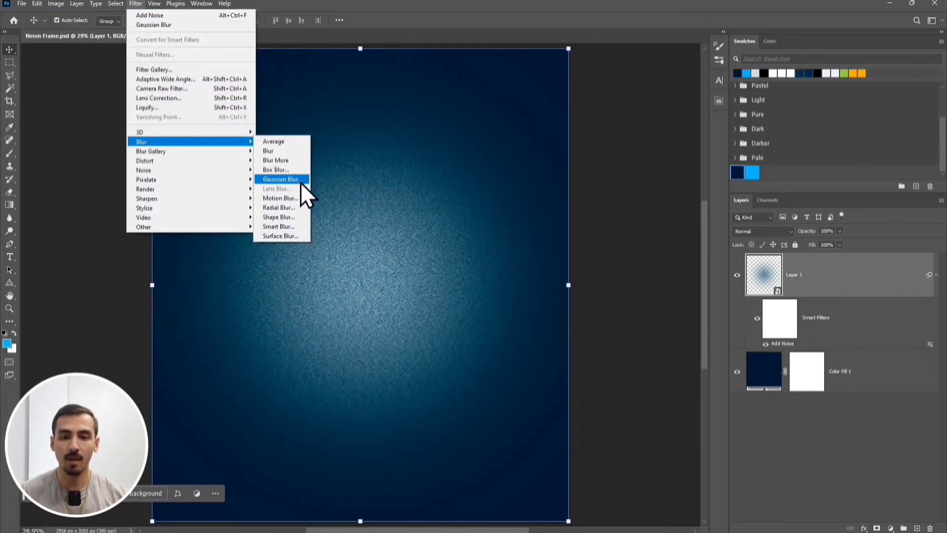
{"action": "left_click", "coordinate": [298, 199]}
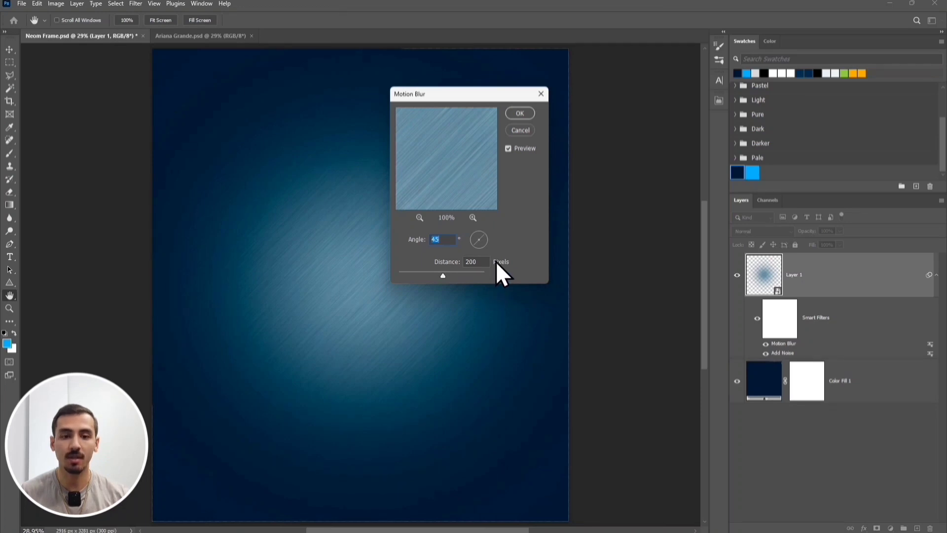
{"action": "left_click", "coordinate": [520, 114]}
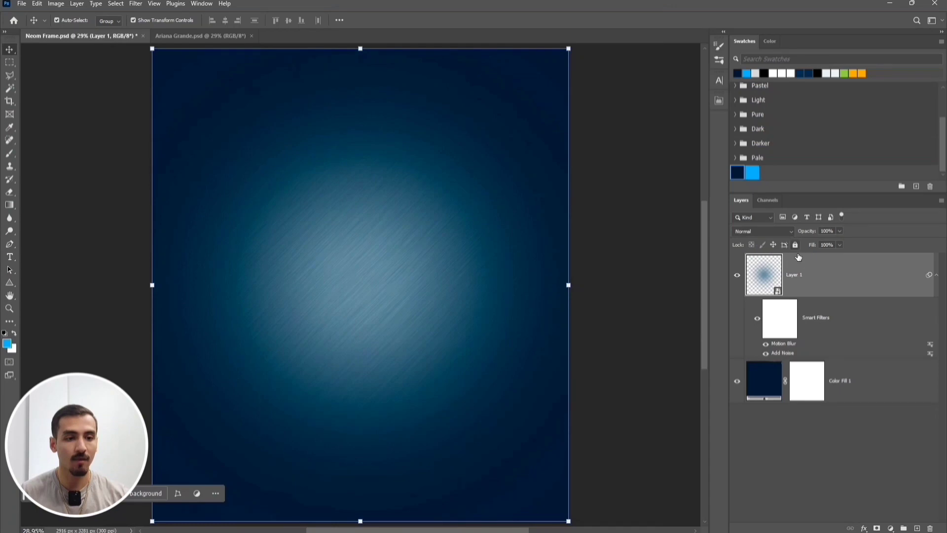
{"action": "left_click", "coordinate": [776, 230]}
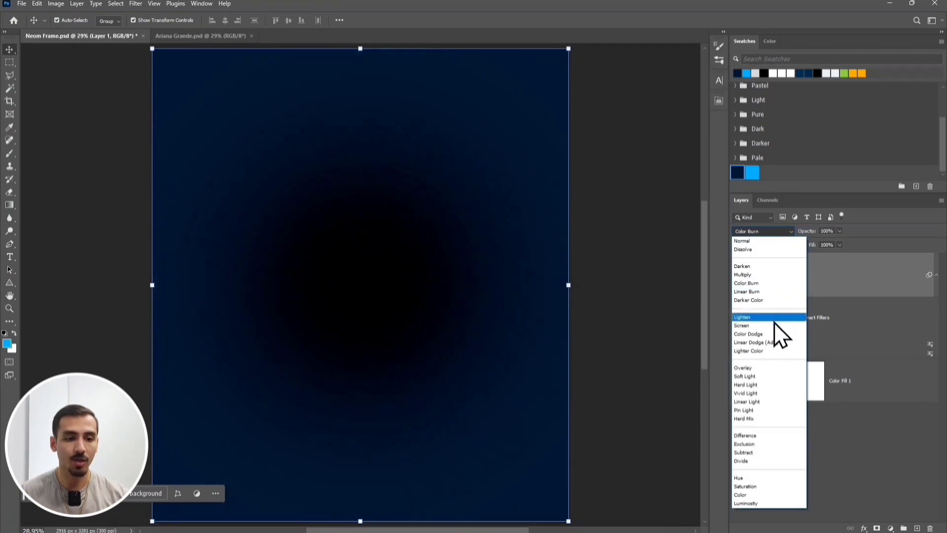
{"action": "left_click", "coordinate": [774, 342]}
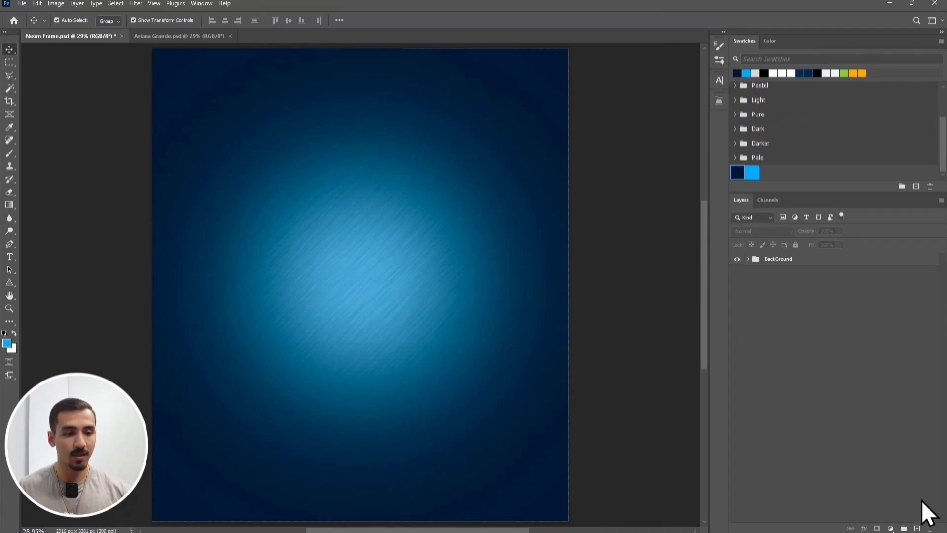
- Draw a triangle about 1747 × 1513 px on a new layer, with no fill and a white 10 px stroke
{"action": "left_click", "coordinate": [917, 528]}
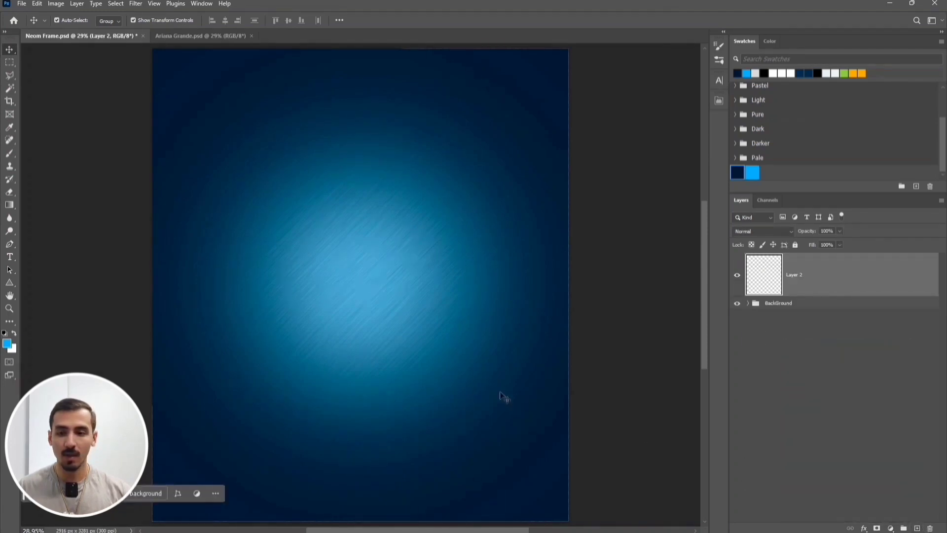
{"action": "left_click", "coordinate": [10, 286]}
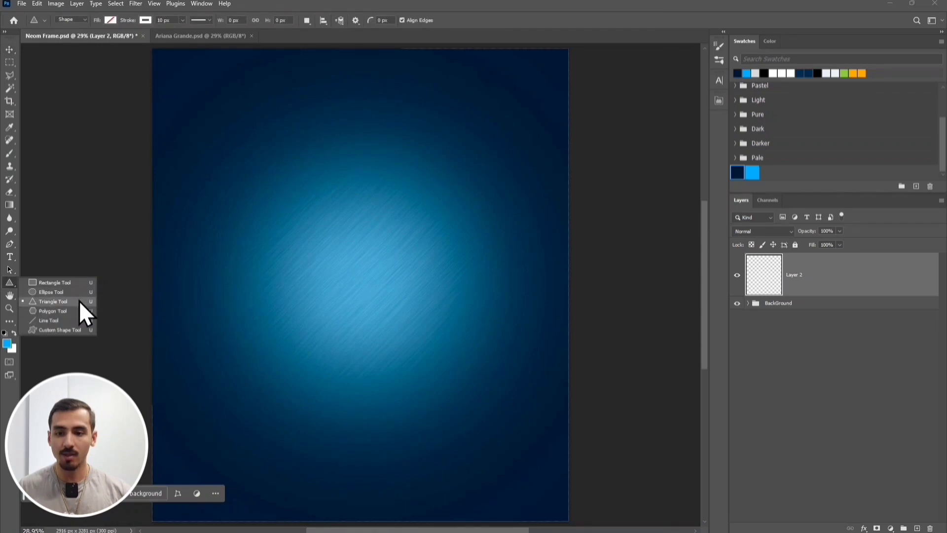
{"action": "left_click", "coordinate": [79, 301]}
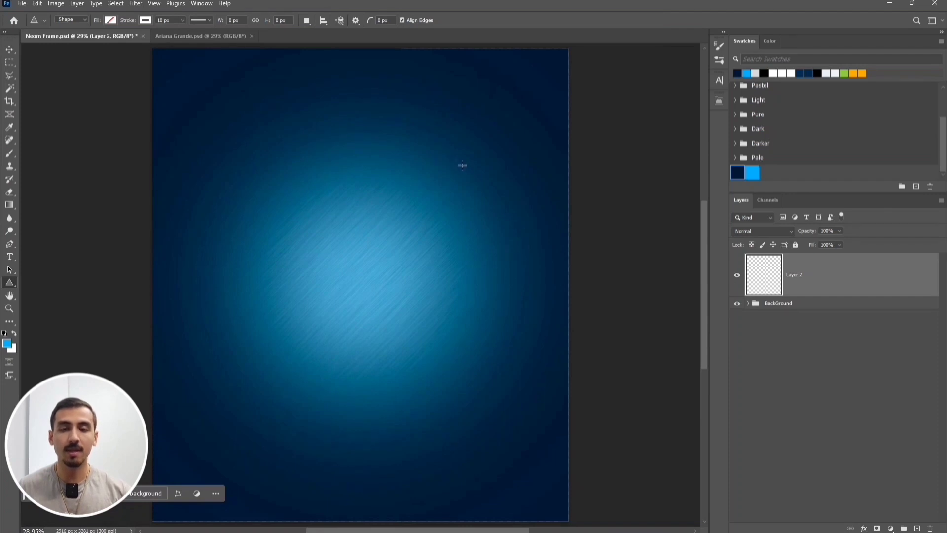
{"action": "left_click_drag", "start_coordinate": [460, 165], "coordinate": [171, 441]}
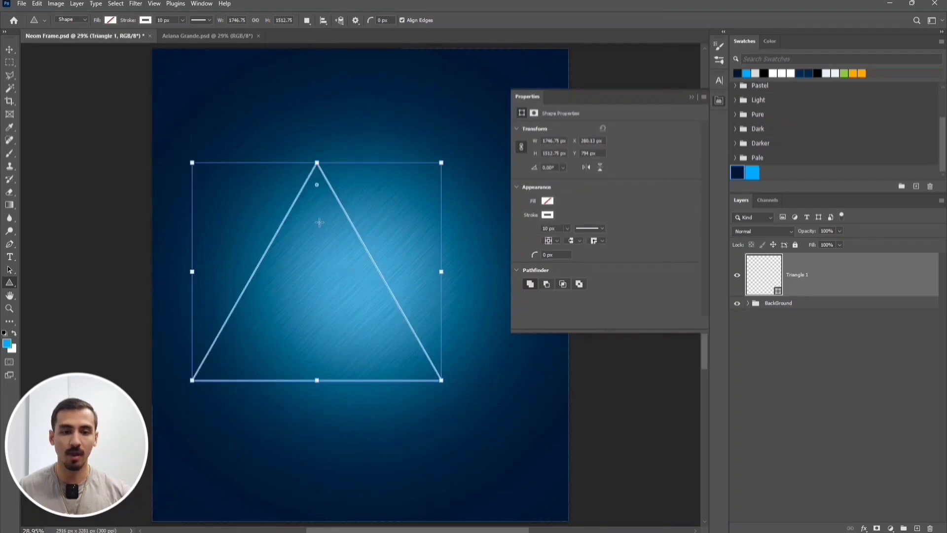
{"action": "left_click", "coordinate": [551, 202]}
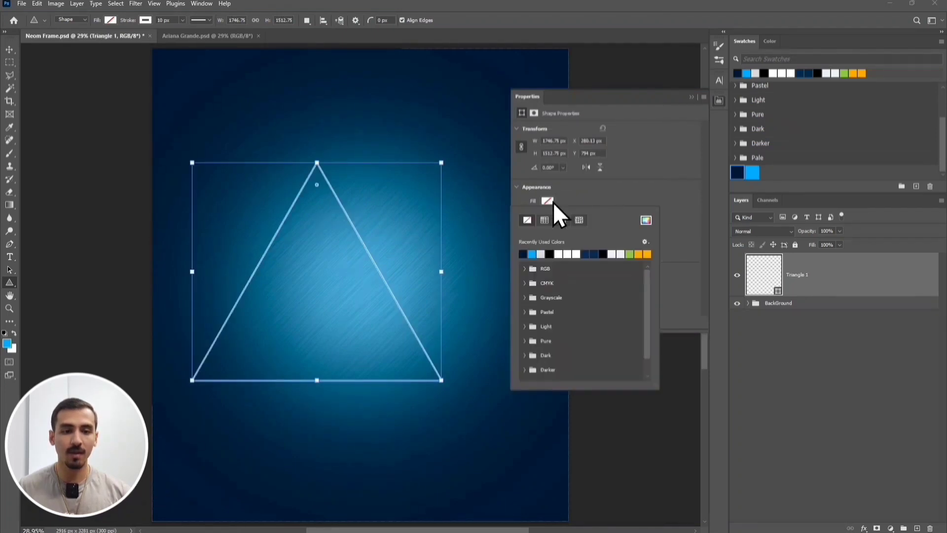
{"action": "left_click", "coordinate": [573, 200]}
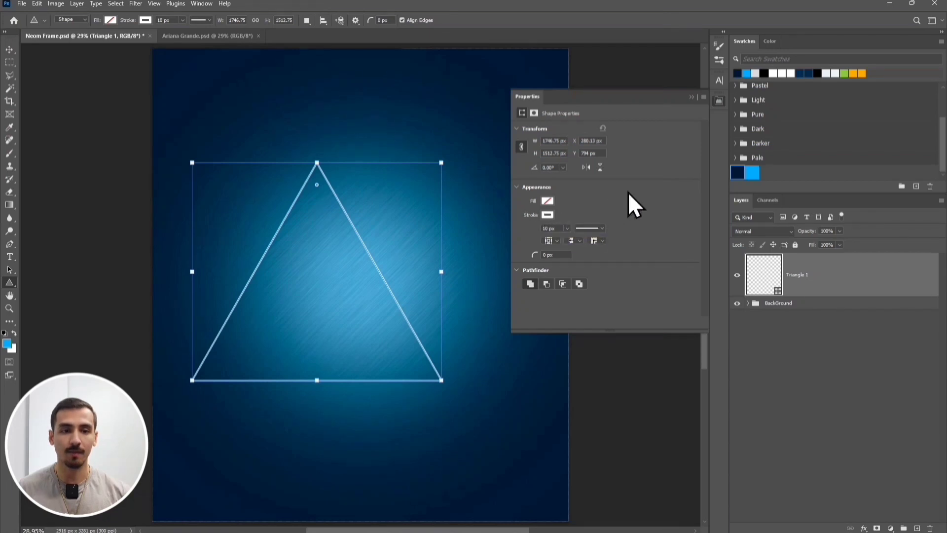
{"action": "left_click", "coordinate": [693, 97]}
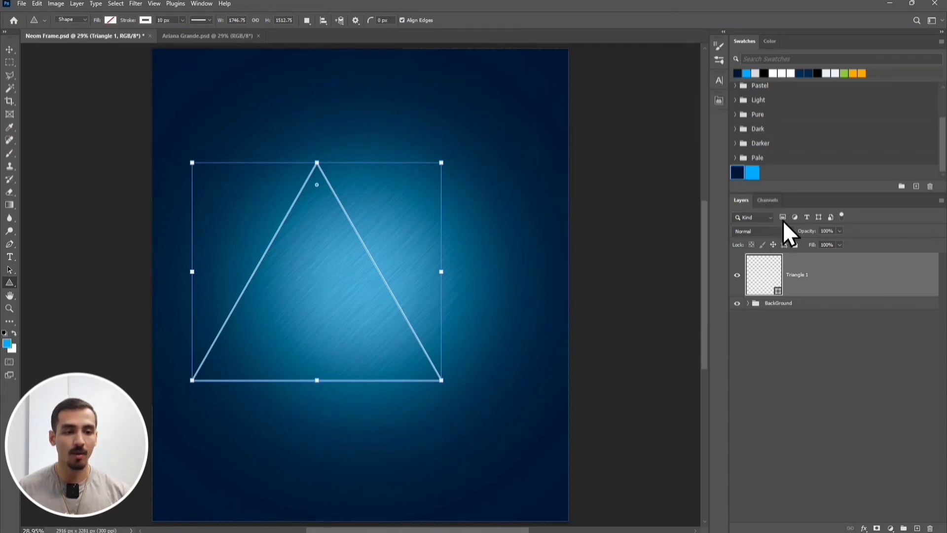
- Add a new empty layer above Triangle 1 and merge the two layers into one
{"action": "left_click", "coordinate": [917, 527]}
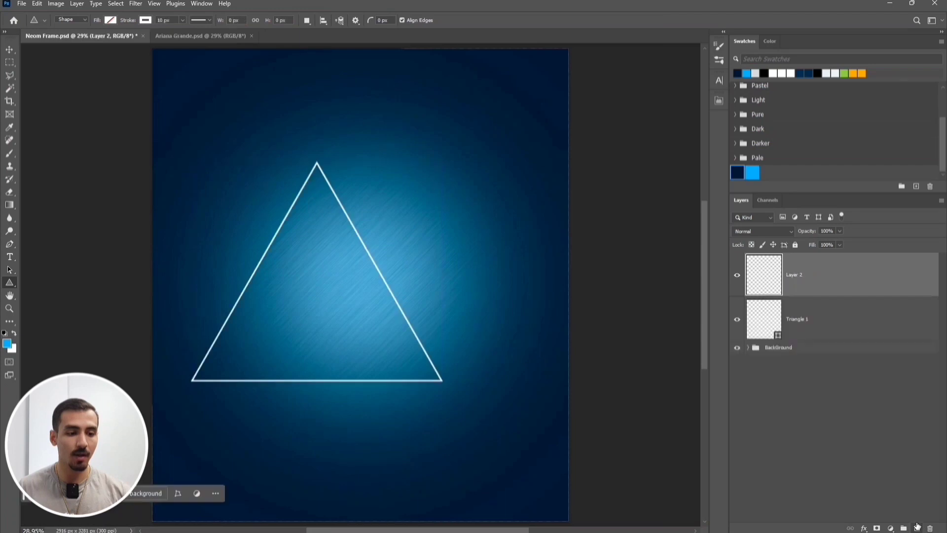
{"action": "left_click", "coordinate": [835, 321], "text": "shift"}
{"action": "right_click", "coordinate": [835, 321]}
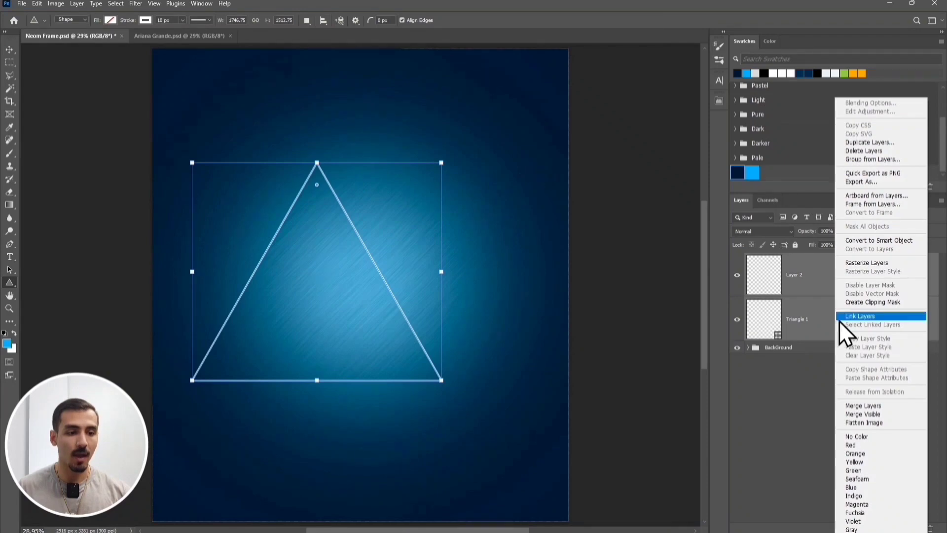
{"action": "left_click", "coordinate": [880, 409]}
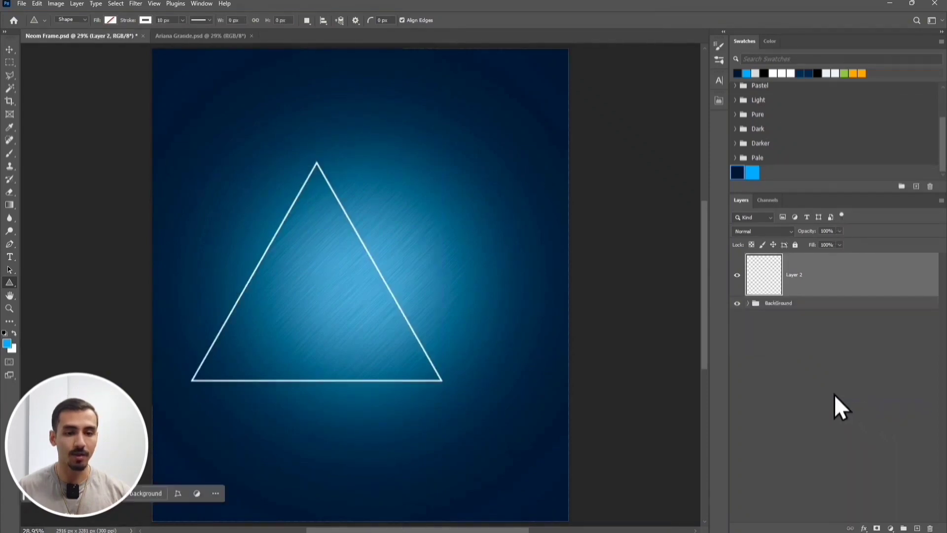
- Move the triangle to the horizontal centre of the canvas, in its upper half
{"action": "key", "text": "ctrl+t"}
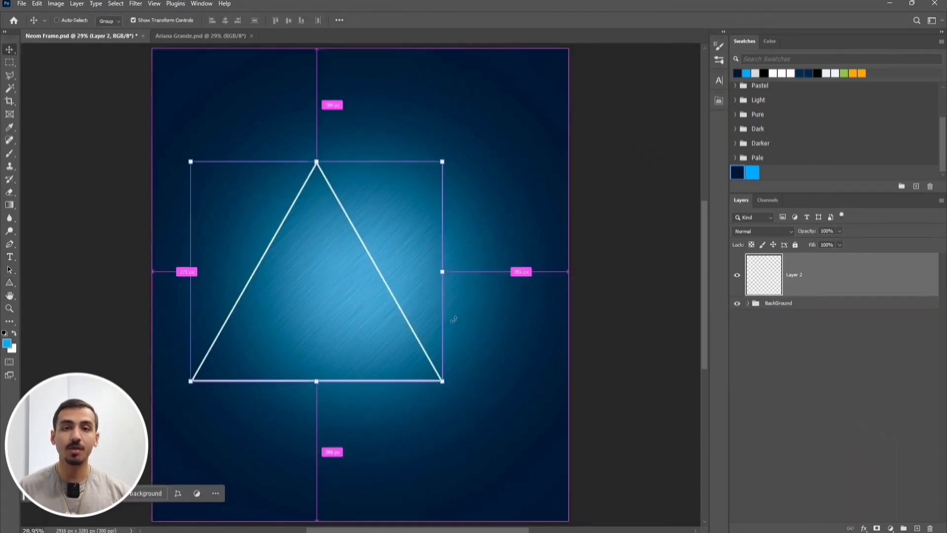
{"action": "left_click_drag", "start_coordinate": [392, 289], "coordinate": [439, 233]}
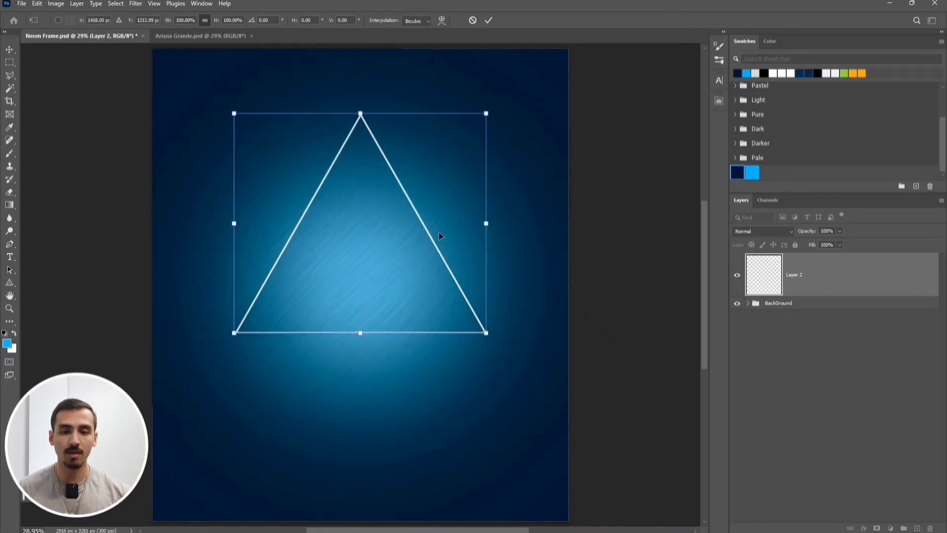
{"action": "left_click", "coordinate": [490, 20]}
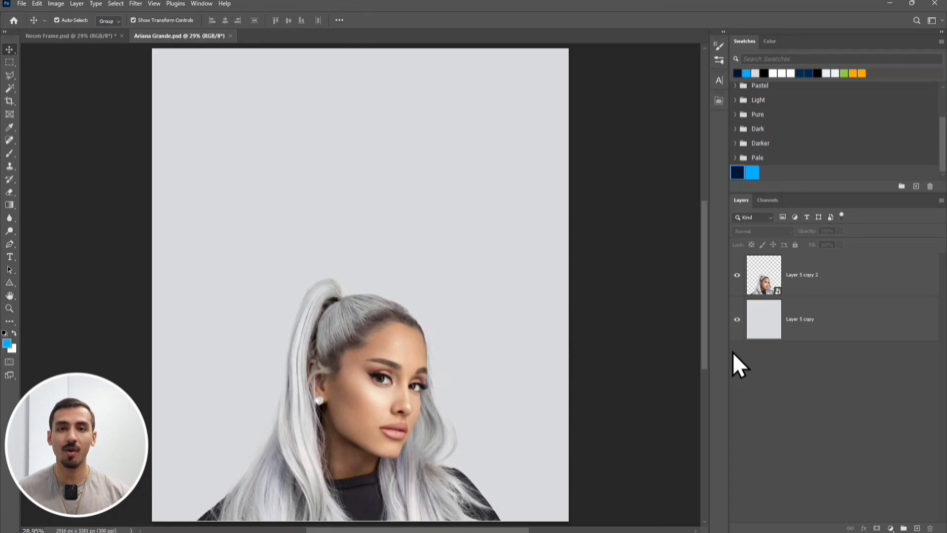
- Hide the portrait document's light grey background layer, and move the portrait in the Neom Frame document up onto the triangle's base
{"action": "left_click", "coordinate": [737, 322]}
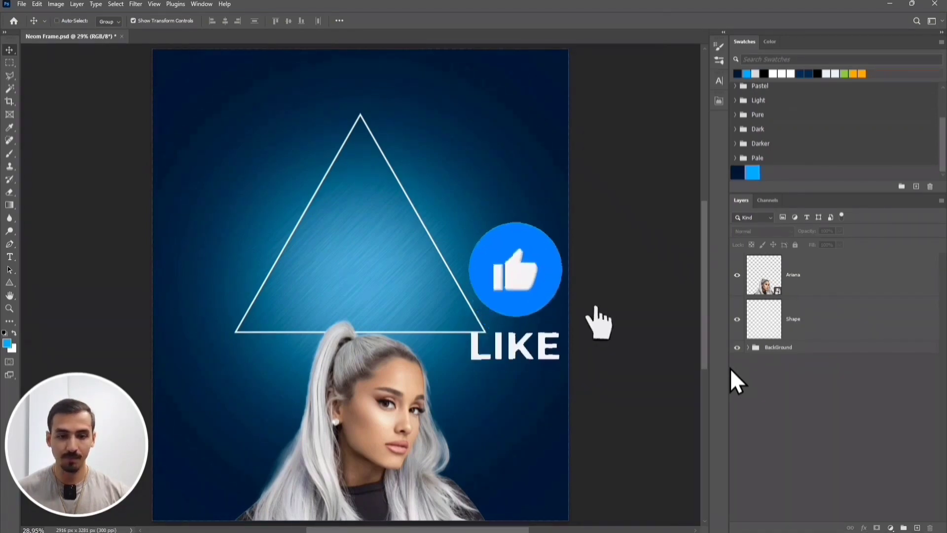
{"action": "left_click", "coordinate": [792, 284]}
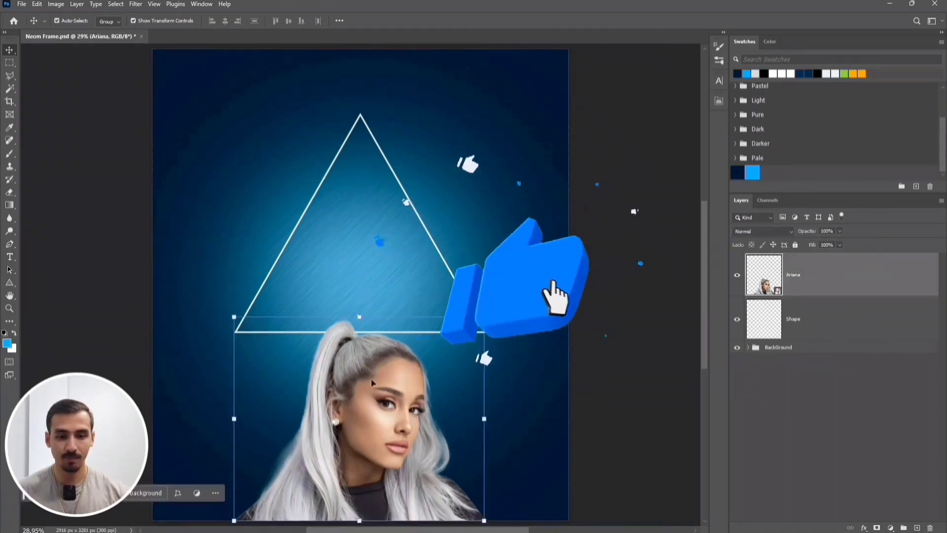
{"action": "left_click_drag", "start_coordinate": [371, 379], "coordinate": [369, 193]}
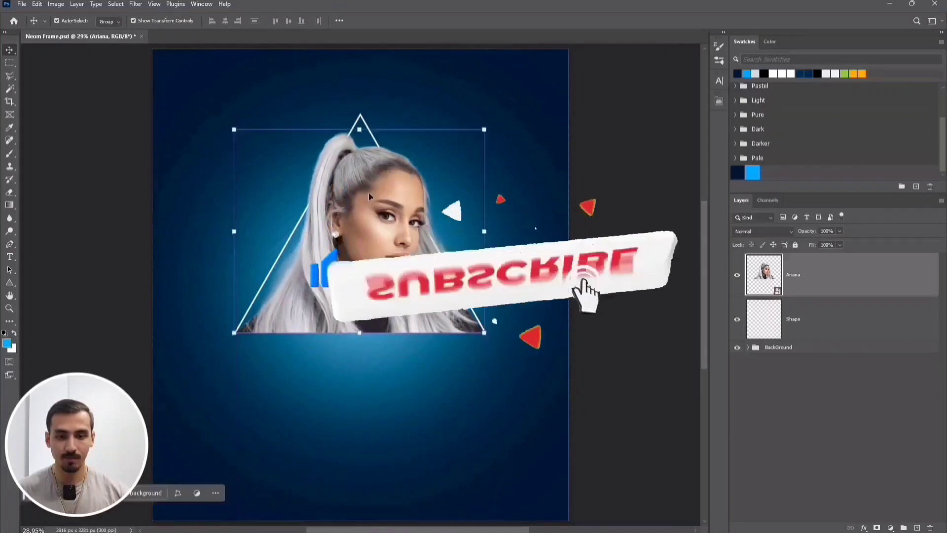
- Hide the portrait layer so that only the white triangle shows over the blue background
{"action": "scroll", "coordinate": [355, 341], "scroll_direction": "up", "scroll_amount": 1}
{"action": "scroll", "coordinate": [356, 345], "scroll_direction": "up", "scroll_amount": 5}
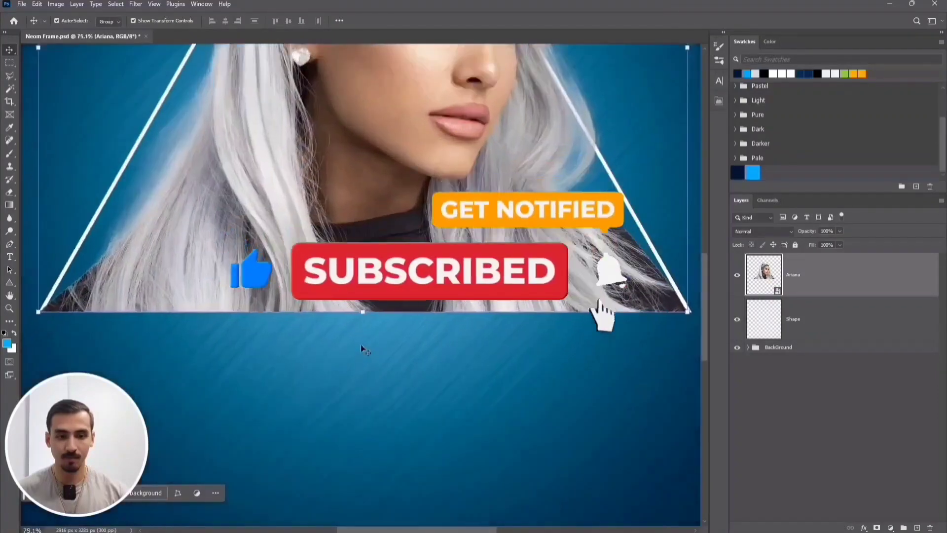
{"action": "left_click_drag", "start_coordinate": [403, 316], "coordinate": [407, 318]}
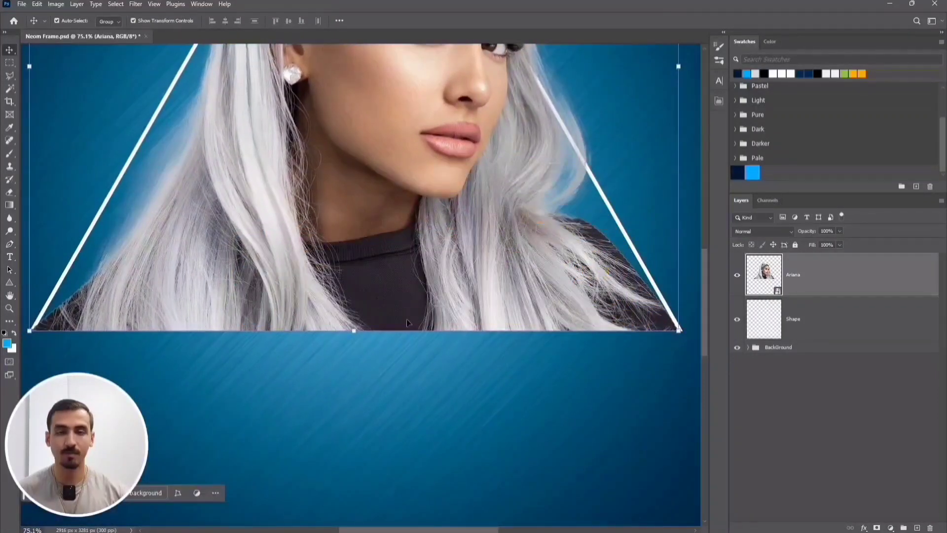
{"action": "left_click", "coordinate": [816, 401]}
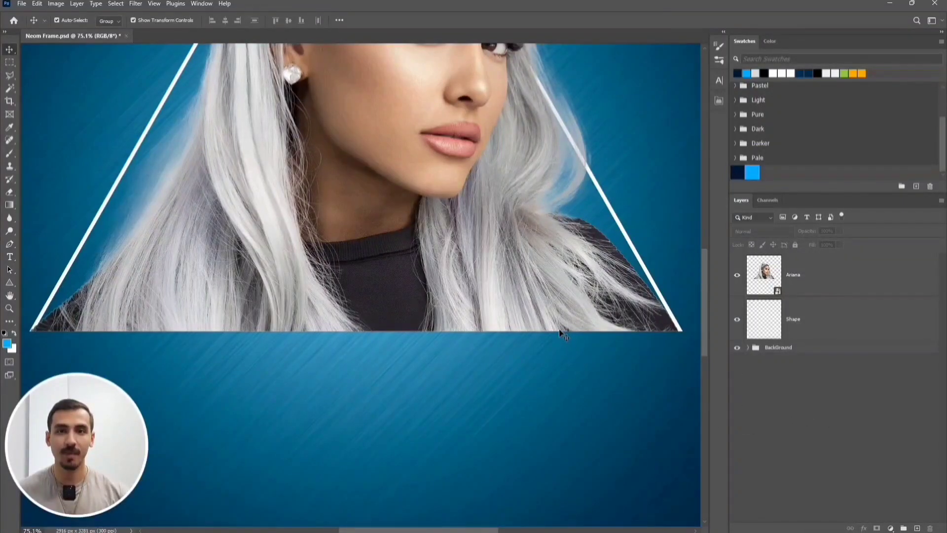
{"action": "left_click_drag", "start_coordinate": [565, 282], "coordinate": [573, 430]}
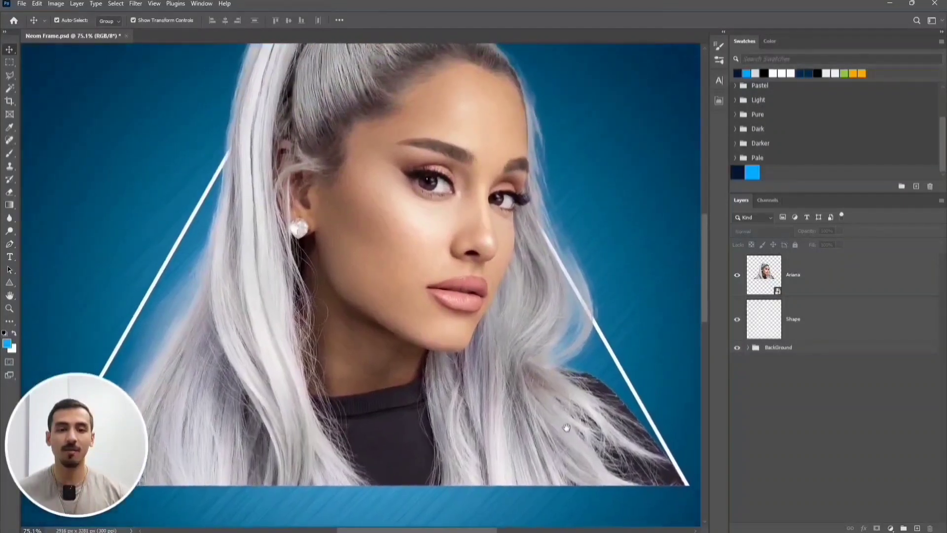
{"action": "left_click", "coordinate": [738, 275]}
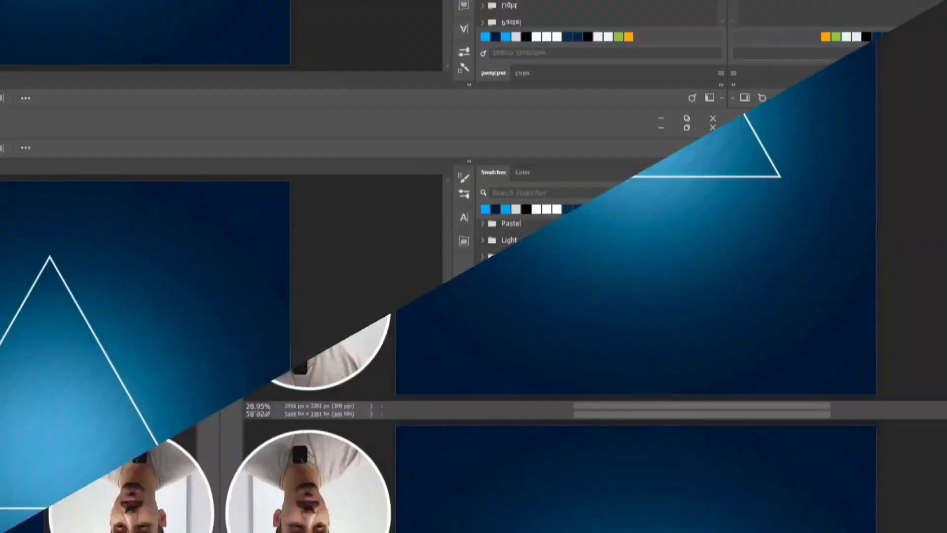
- Duplicate the Shape layer holding the triangle and hide the original layer
{"action": "left_click", "coordinate": [817, 324]}
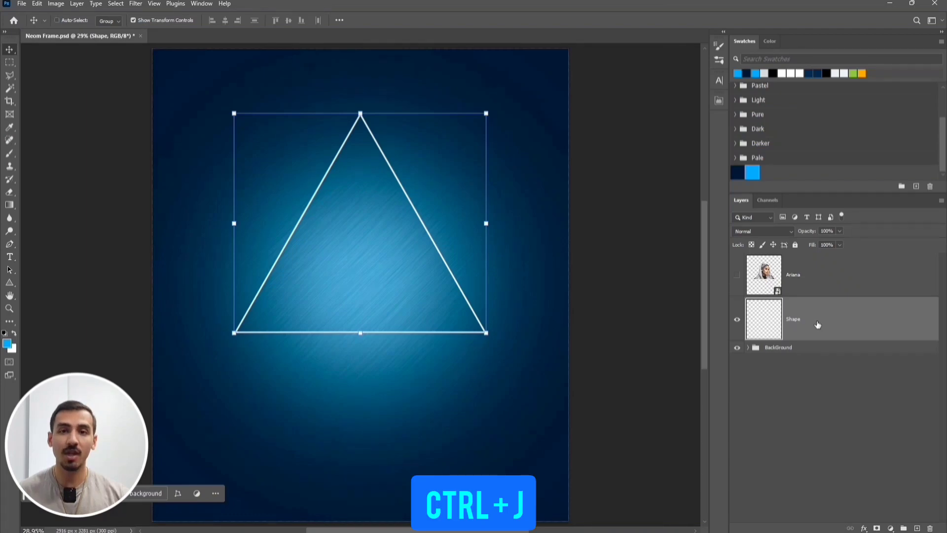
{"action": "key", "text": "ctrl+j"}
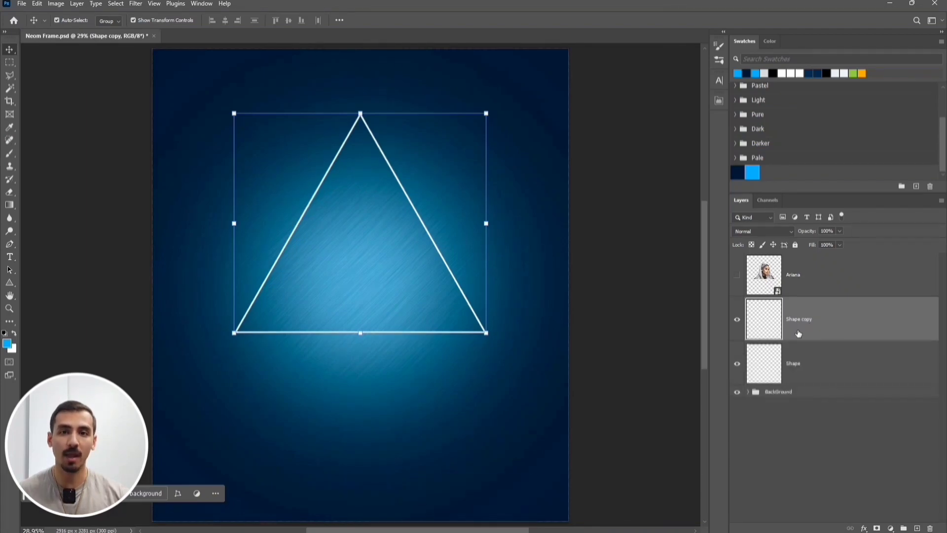
{"action": "left_click", "coordinate": [737, 366]}
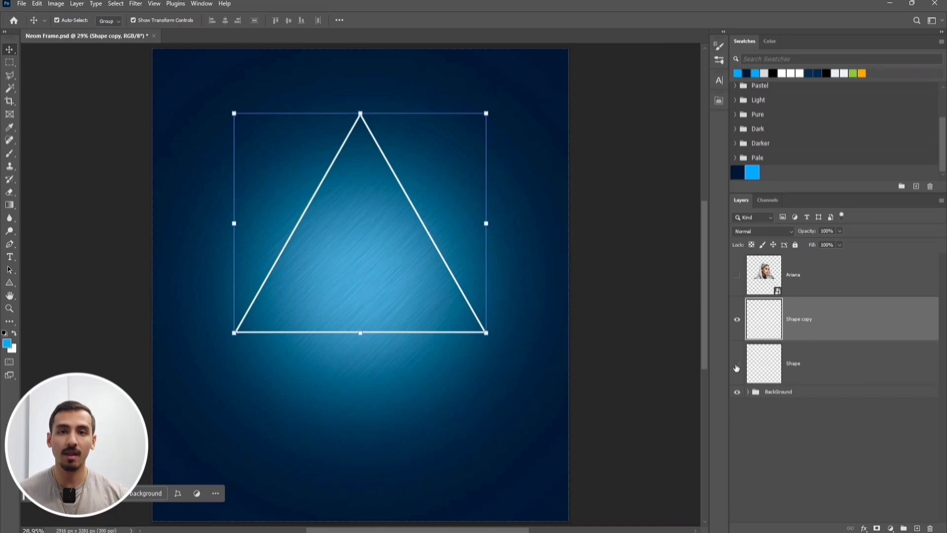
- Set the Shape copy layer's fill opacity to 0% and give it a 20 px outside stroke in blue #31a8ff at 100% opacity
{"action": "double_click", "coordinate": [833, 322]}
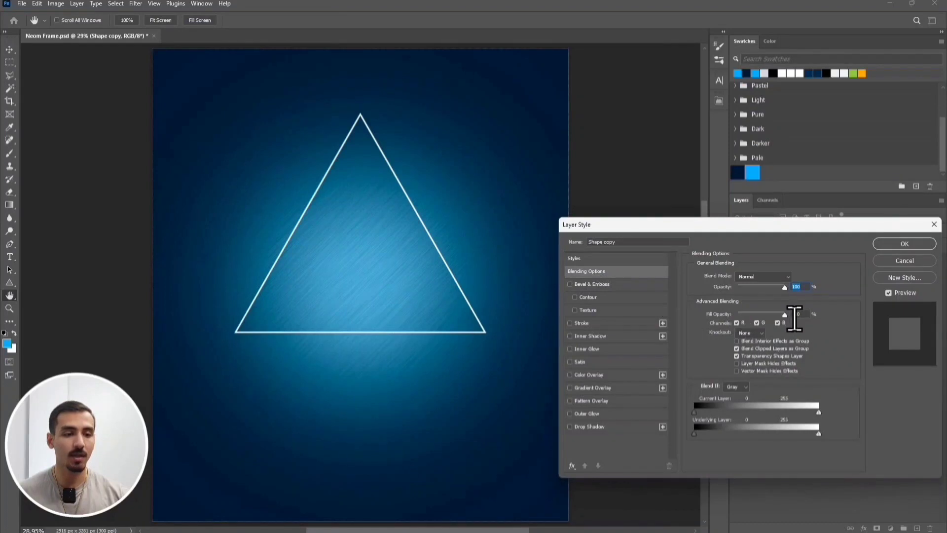
{"action": "left_click_drag", "start_coordinate": [788, 319], "coordinate": [736, 322]}
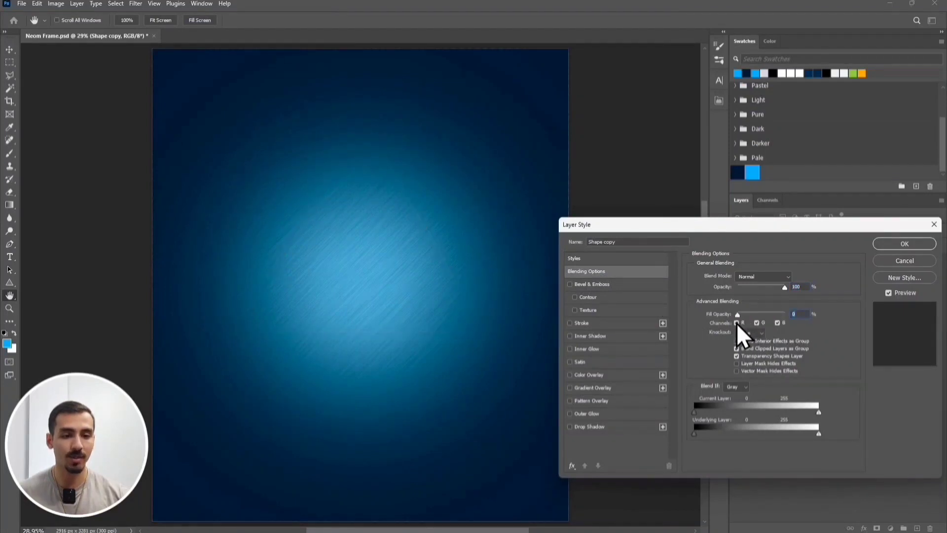
{"action": "left_click", "coordinate": [571, 323]}
{"action": "left_click", "coordinate": [592, 323]}
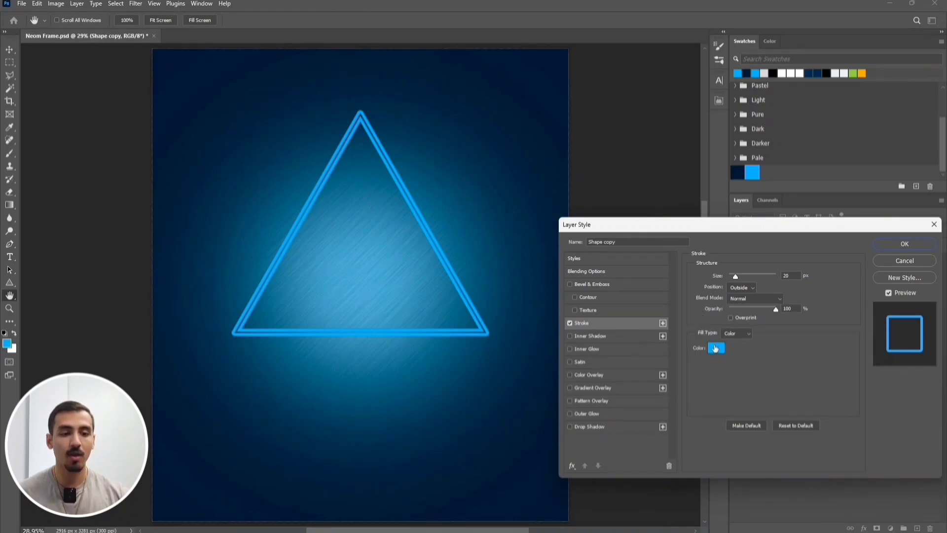
{"action": "left_click", "coordinate": [717, 347]}
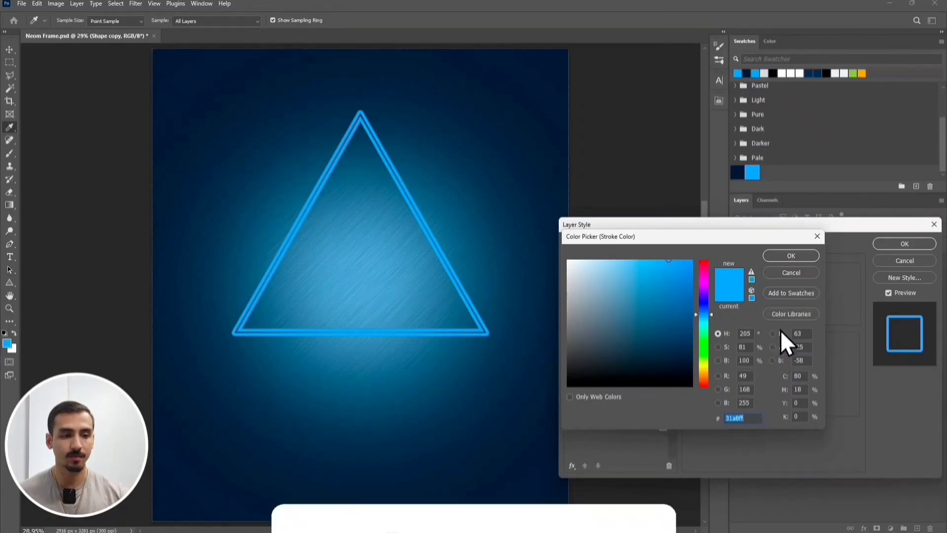
{"action": "left_click", "coordinate": [791, 255]}
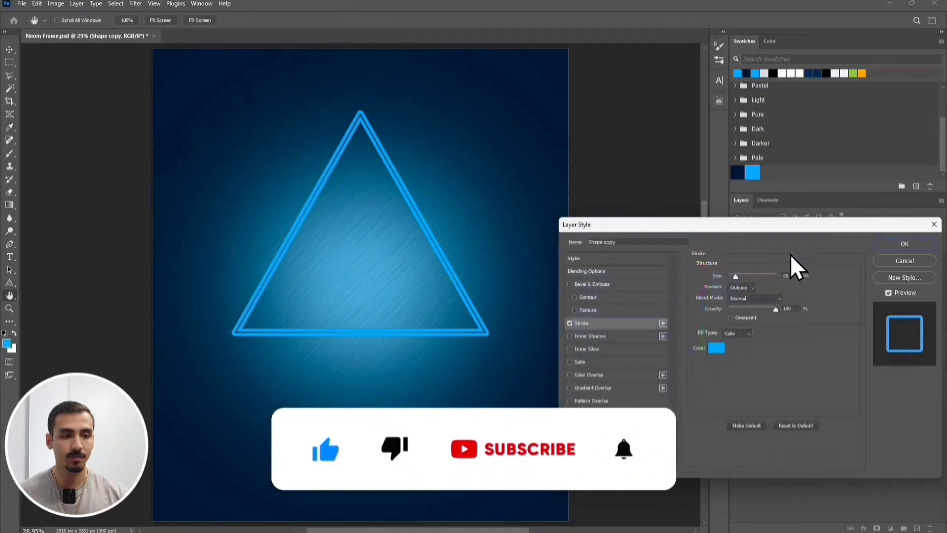
{"action": "left_click", "coordinate": [886, 241]}
- Convert the Shape copy layer to a smart object and apply a Gaussian Blur with a 100-pixel radius
{"action": "right_click", "coordinate": [823, 333]}
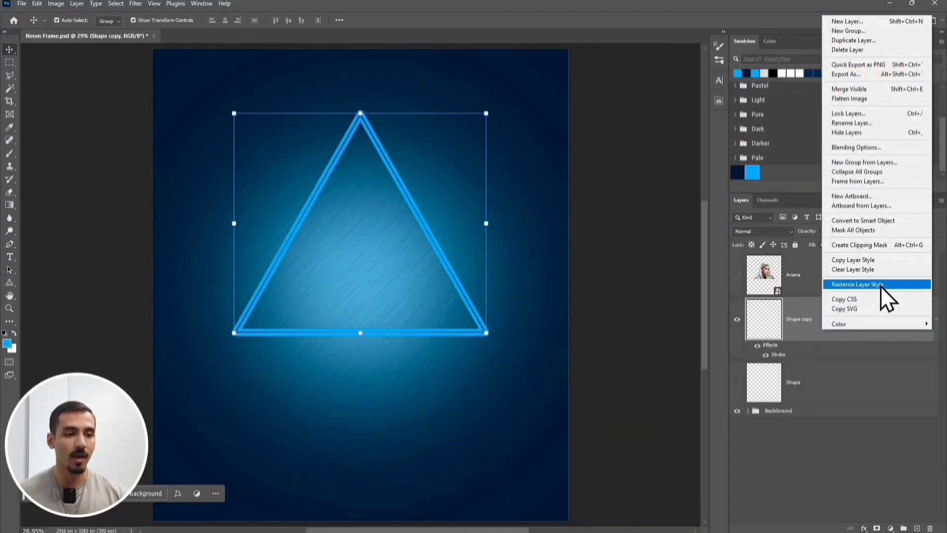
{"action": "left_click", "coordinate": [904, 223]}
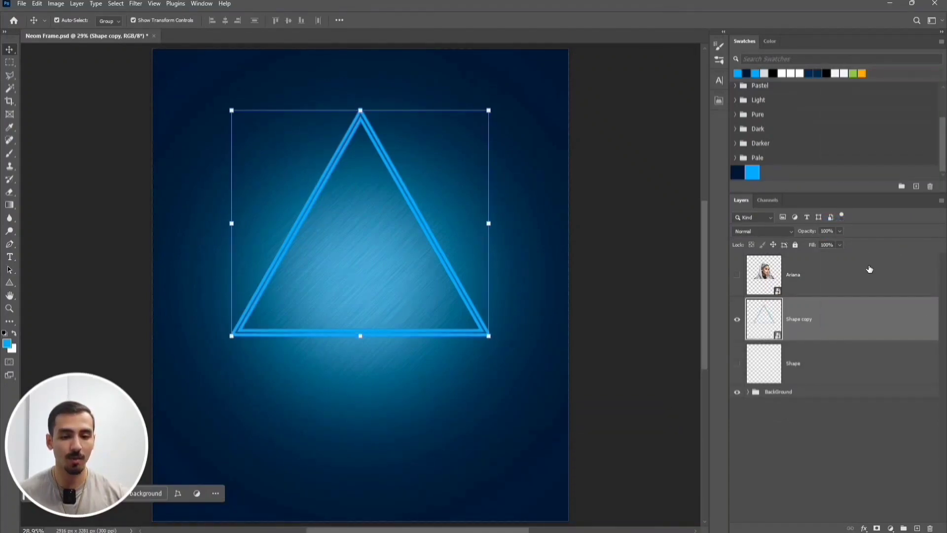
{"action": "left_click", "coordinate": [139, 4]}
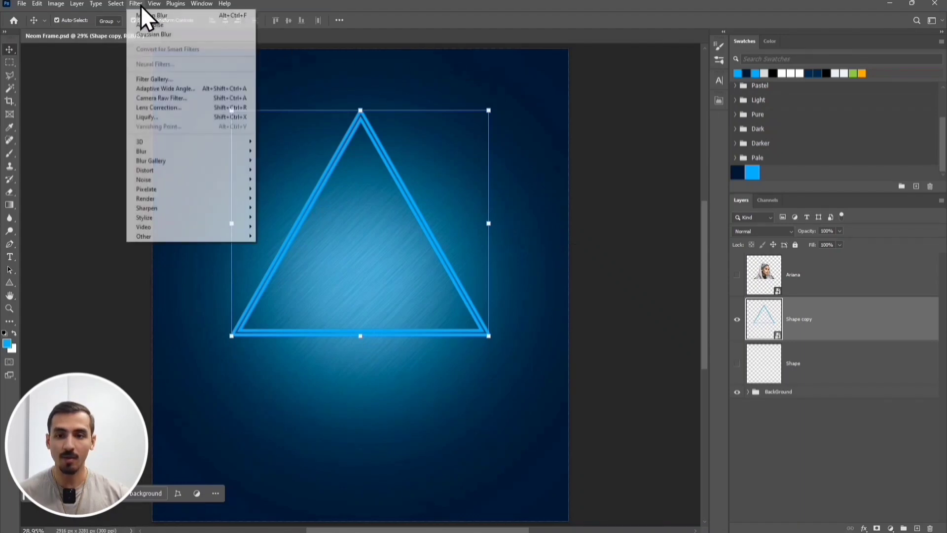
{"action": "mouse_move", "coordinate": [170, 151]}
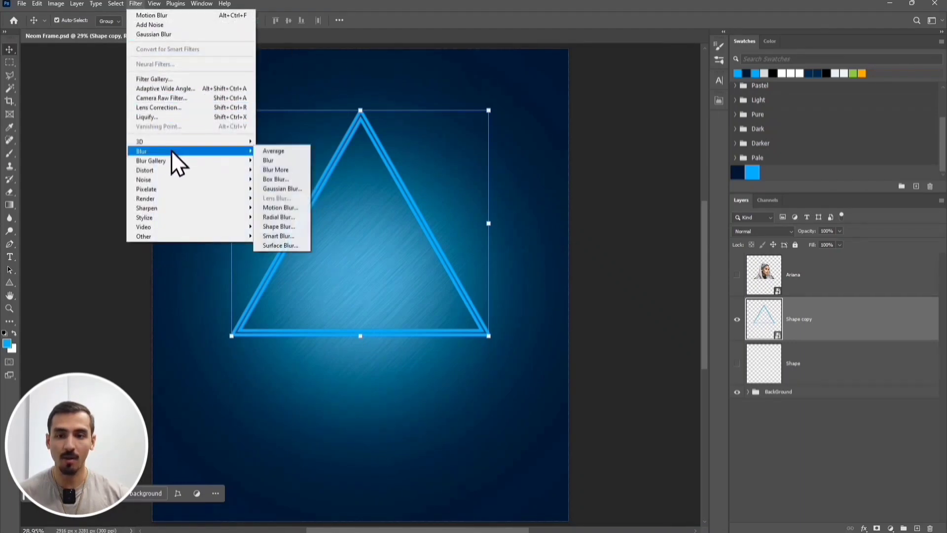
{"action": "left_click", "coordinate": [301, 190]}
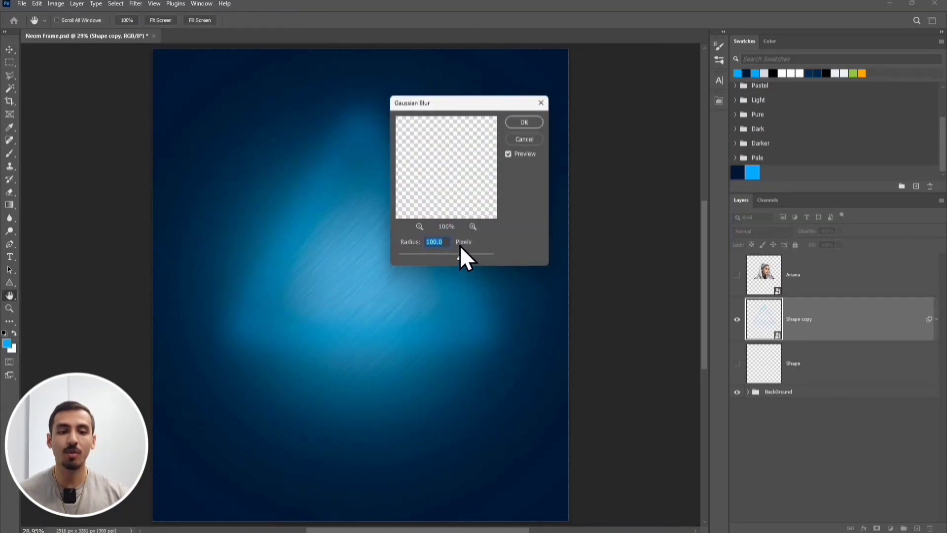
{"action": "left_click", "coordinate": [527, 125]}
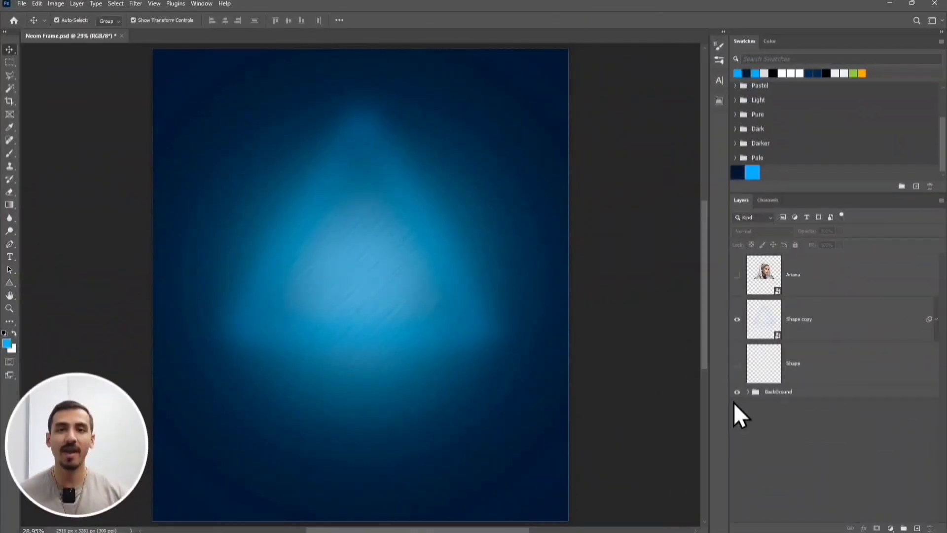
- Show the original Shape layer again and add a blue #31a8ff Color Overlay in Normal mode at 100% opacity
{"action": "left_click", "coordinate": [737, 363]}
{"action": "double_click", "coordinate": [832, 363]}
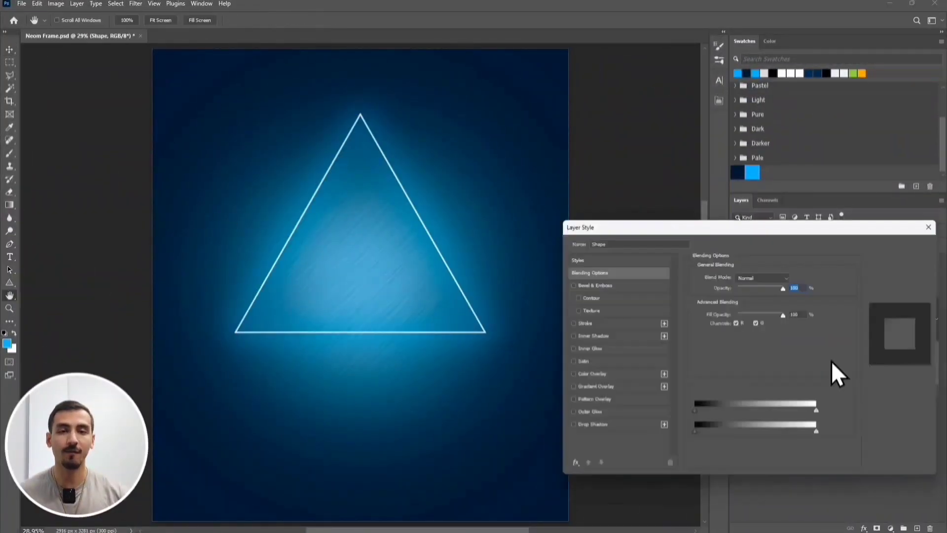
{"action": "left_click", "coordinate": [588, 375]}
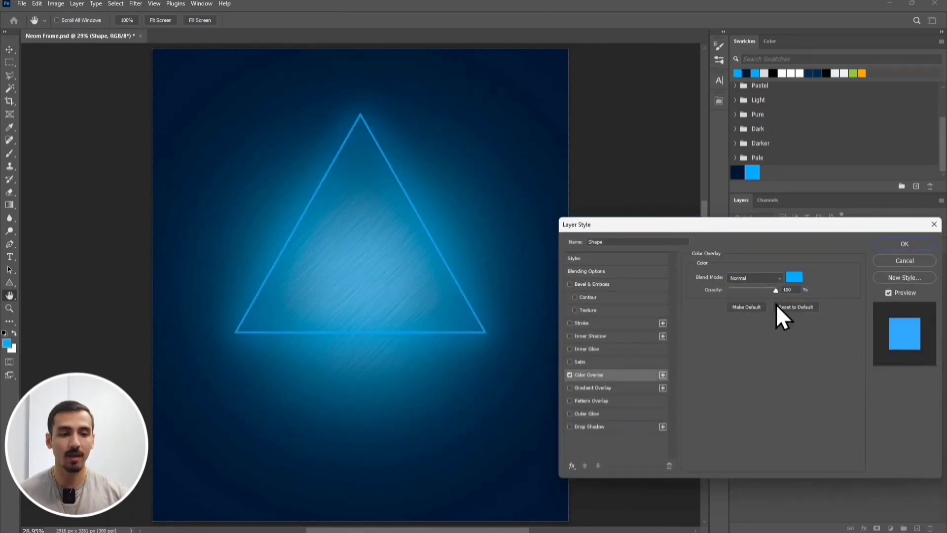
{"action": "left_click", "coordinate": [794, 277]}
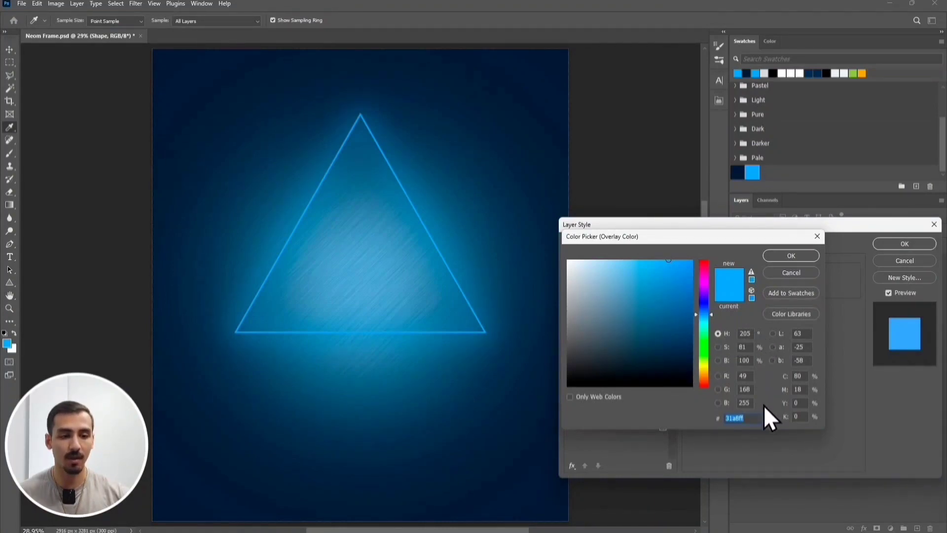
{"action": "left_click", "coordinate": [785, 260]}
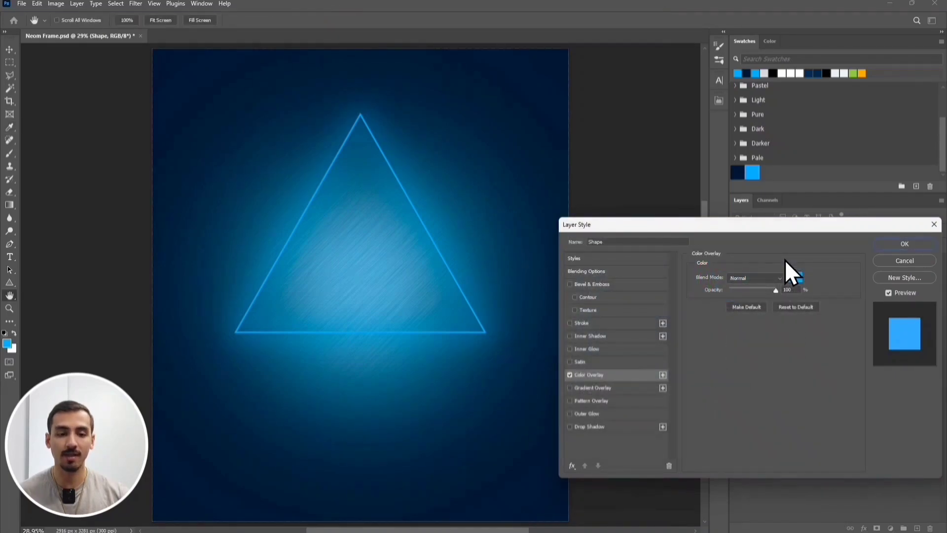
- Add a Linear Dodge (Add) Inner Glow to the Shape layer in blue #31a8ff, with 100% opacity and a size of 13 px
{"action": "left_click", "coordinate": [593, 349]}
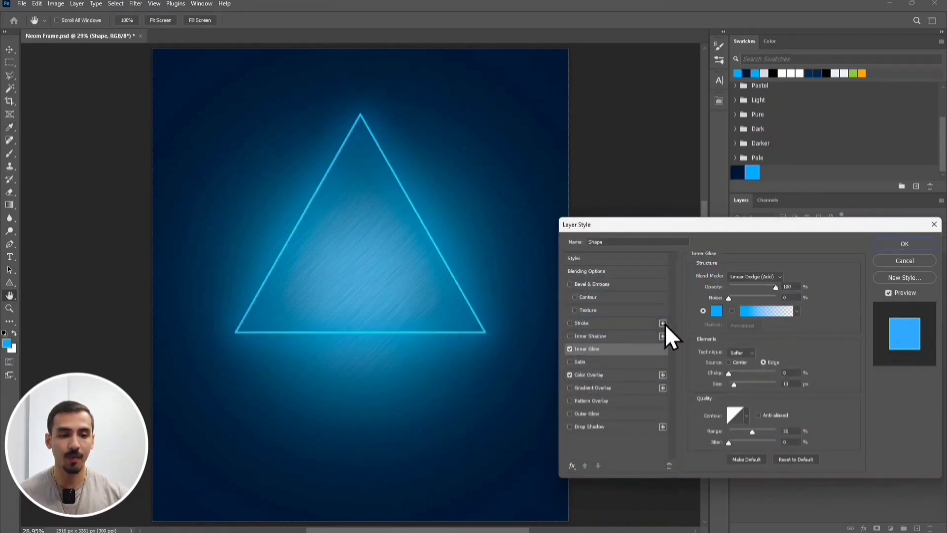
{"action": "left_click", "coordinate": [718, 310]}
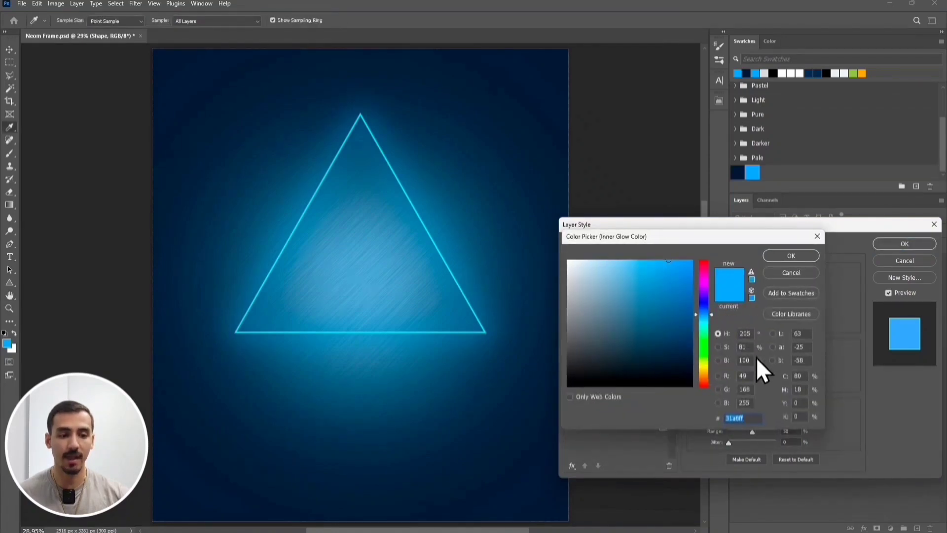
{"action": "left_click", "coordinate": [784, 256]}
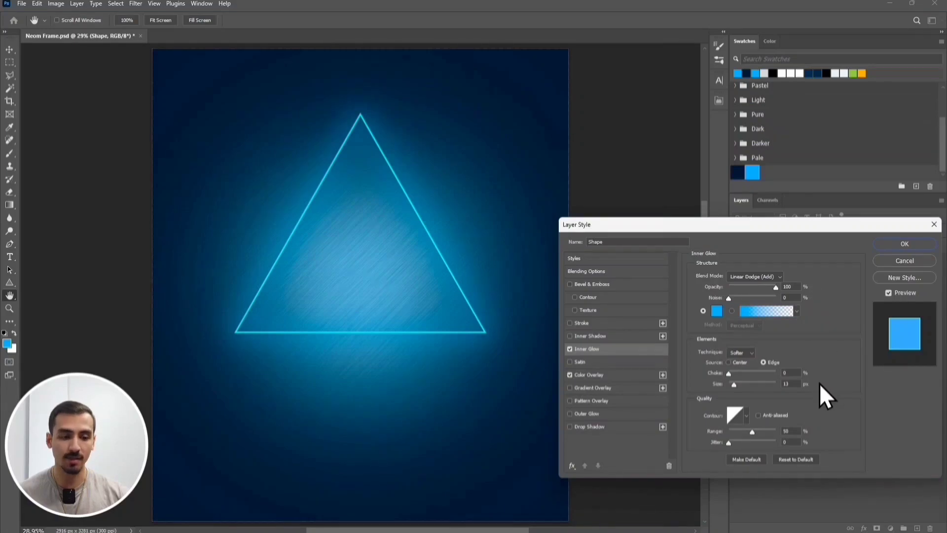
{"action": "left_click", "coordinate": [883, 243]}
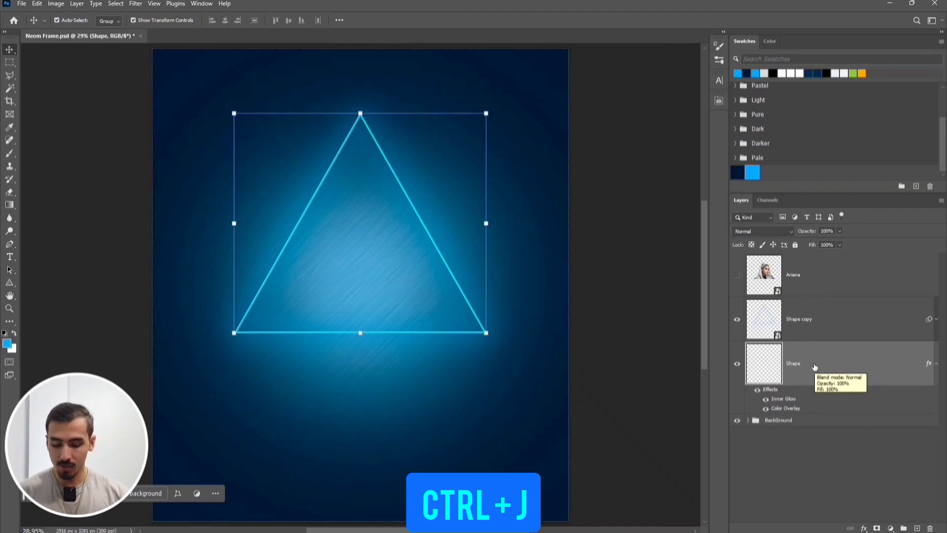
- Duplicate the Shape layer with its effects and convert the duplicate to a smart object
{"action": "key", "text": "ctrl+j"}
{"action": "key", "text": "ctrl+j"}
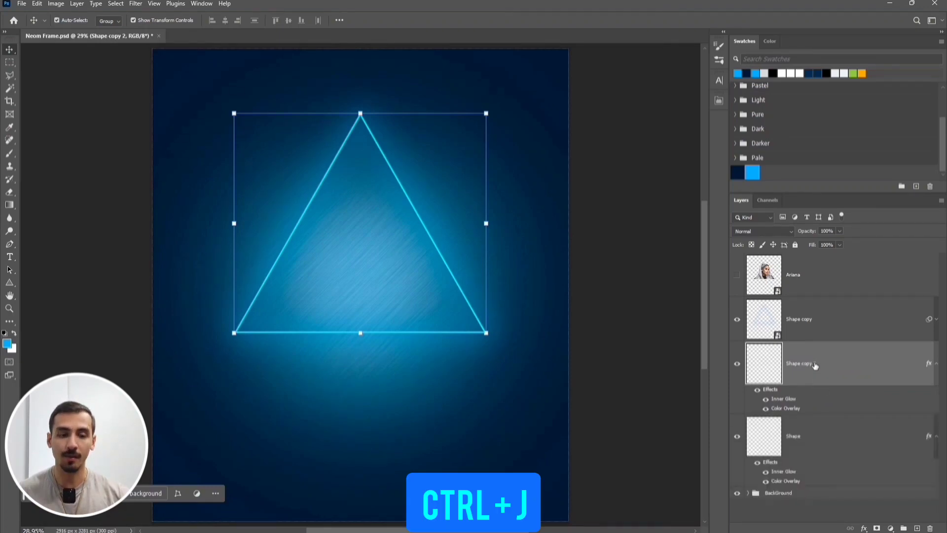
{"action": "right_click", "coordinate": [819, 365]}
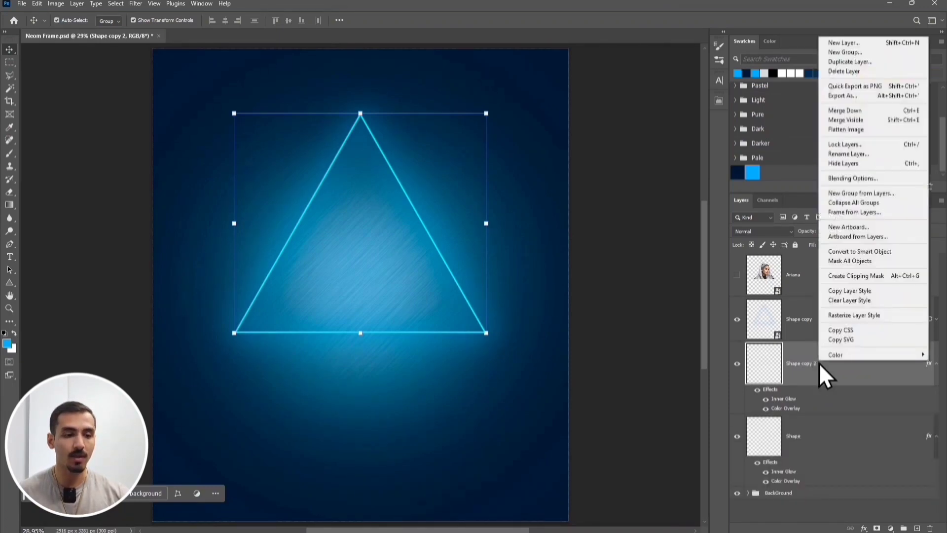
{"action": "left_click", "coordinate": [873, 256]}
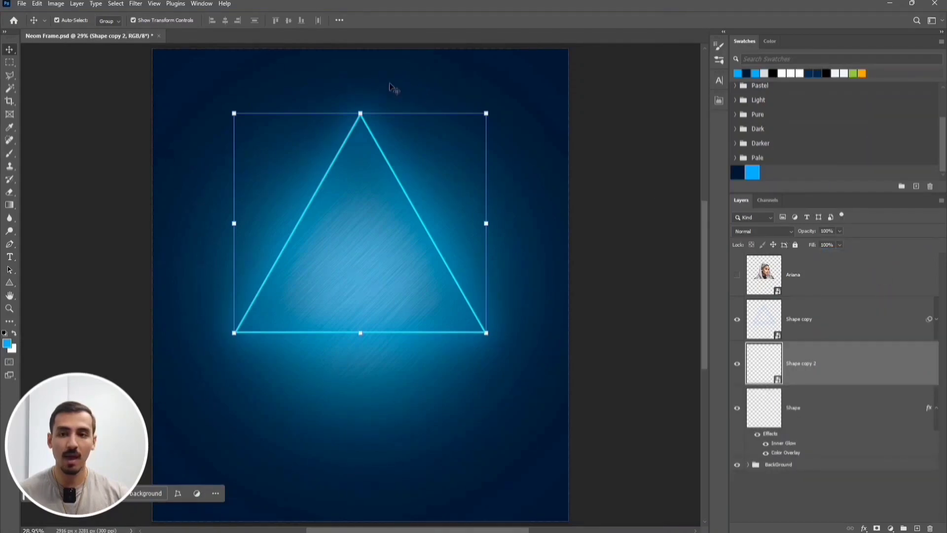
- Apply a 100-pixel Gaussian Blur to the Shape copy 2 layer and collapse its smart filter list
{"action": "left_click", "coordinate": [136, 5]}
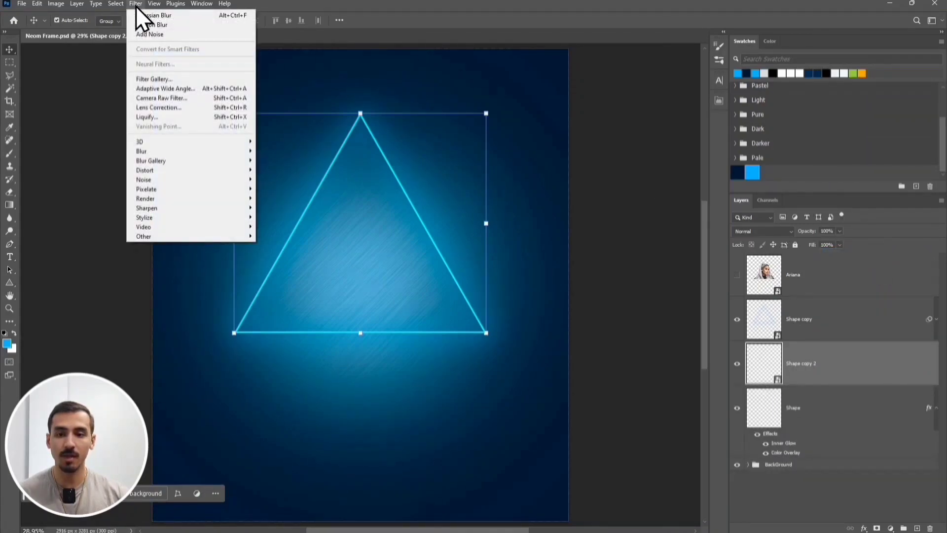
{"action": "mouse_move", "coordinate": [177, 151]}
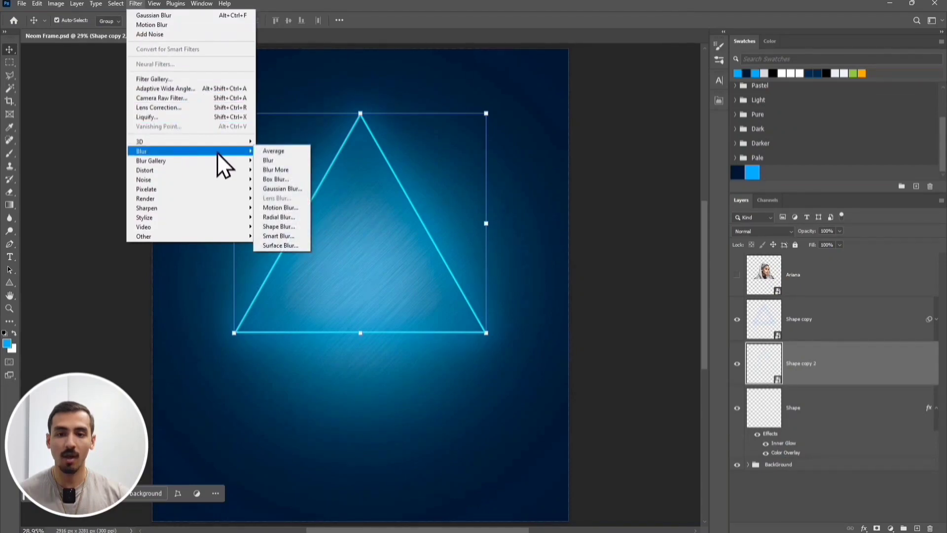
{"action": "left_click", "coordinate": [302, 188]}
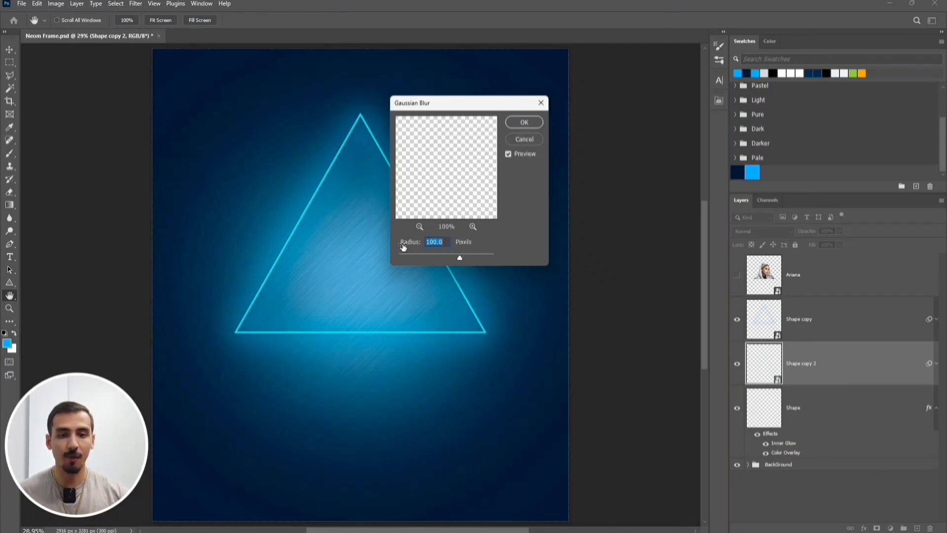
{"action": "left_click", "coordinate": [524, 122]}
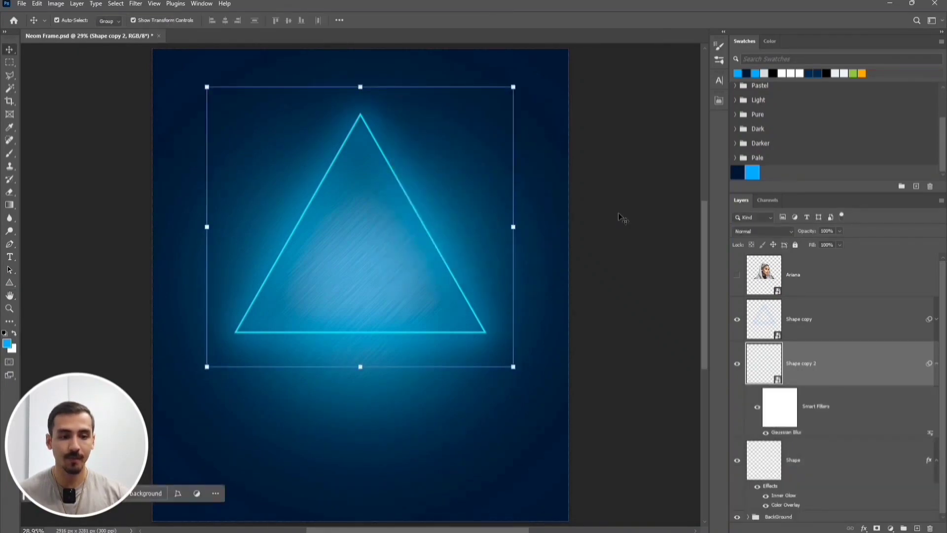
{"action": "left_click", "coordinate": [937, 364]}
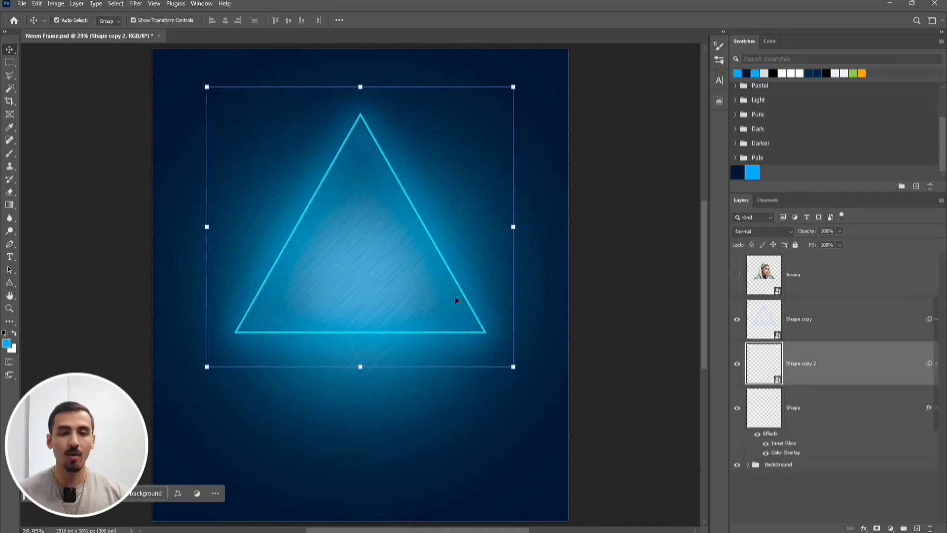
- Remove the Inner Glow and Color Overlay effects from the Shape layer and show the portrait layer again
{"action": "scroll", "coordinate": [343, 250], "scroll_direction": "up", "scroll_amount": 2}
{"action": "scroll", "coordinate": [344, 254], "scroll_direction": "up", "scroll_amount": 3}
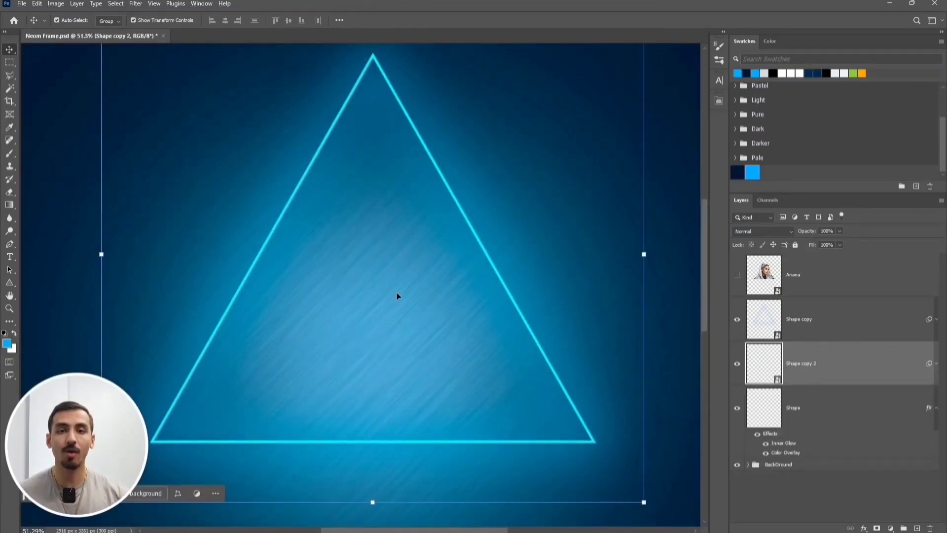
{"action": "left_click", "coordinate": [758, 436]}
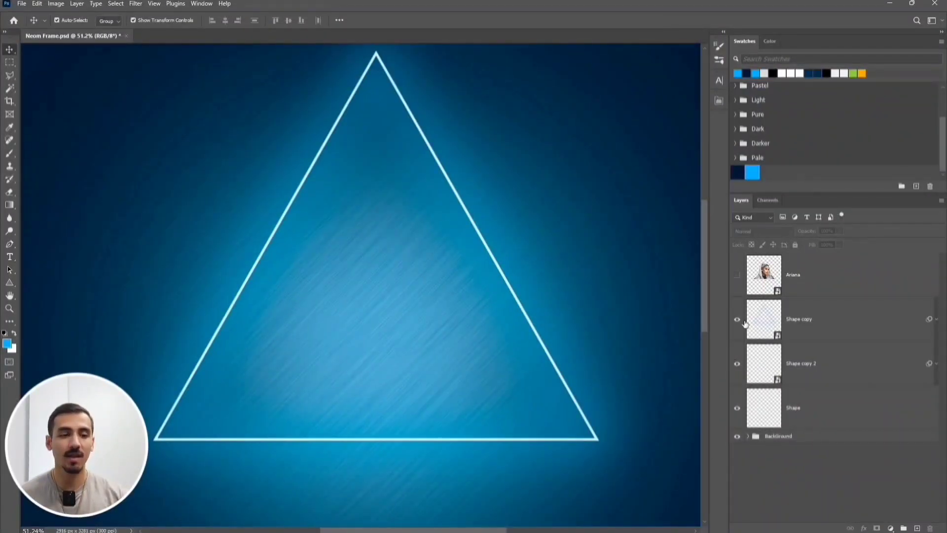
{"action": "left_click", "coordinate": [737, 276]}
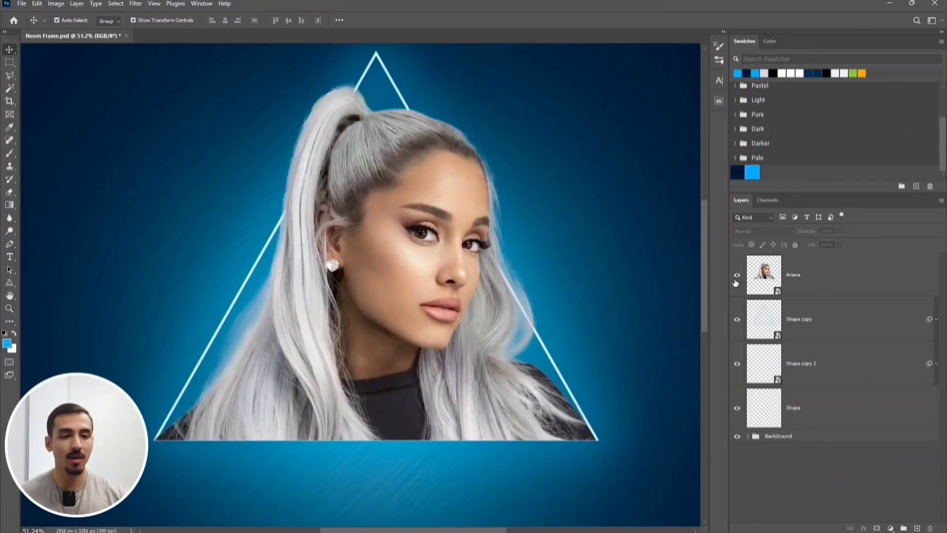
- Add a white layer mask to the portrait layer and load the Shape layer's outline as a selection with the mask active
{"action": "left_click", "coordinate": [825, 272]}
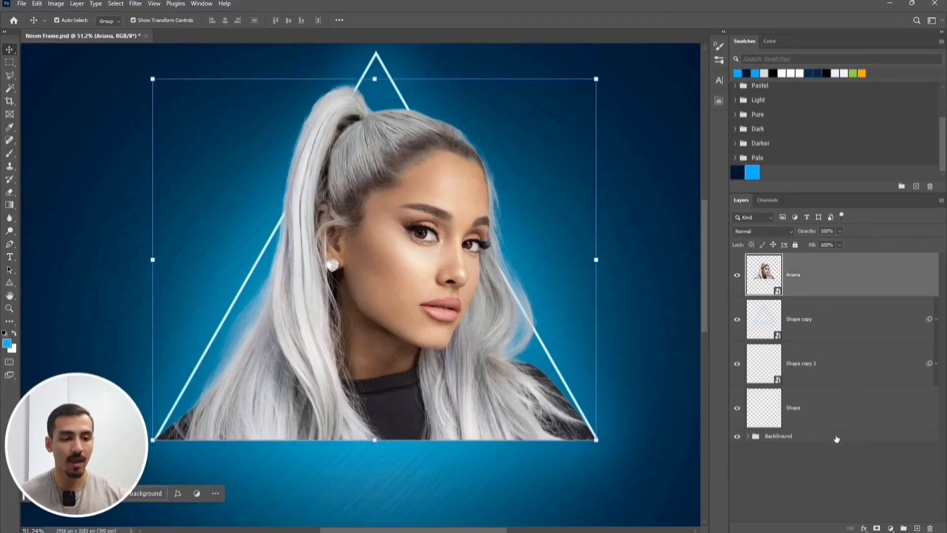
{"action": "left_click", "coordinate": [877, 528]}
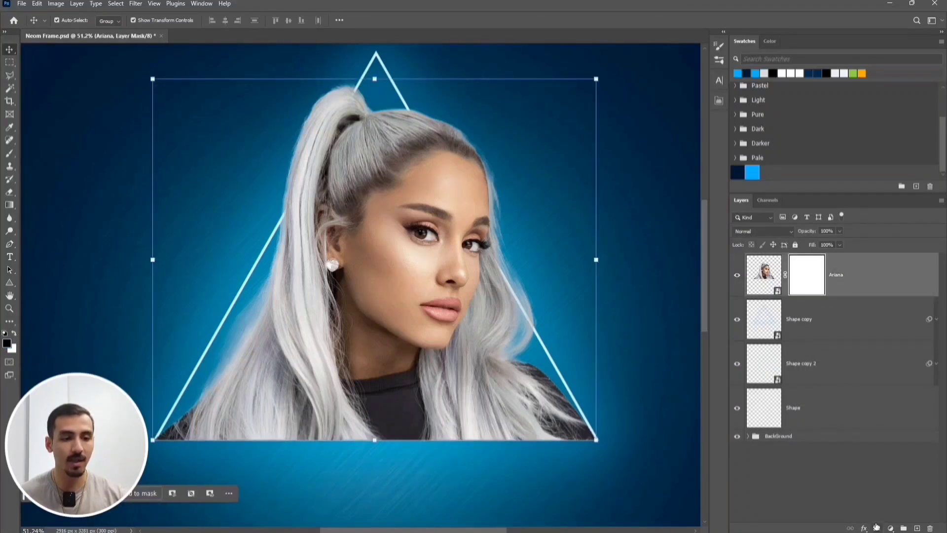
{"action": "left_click", "coordinate": [883, 466]}
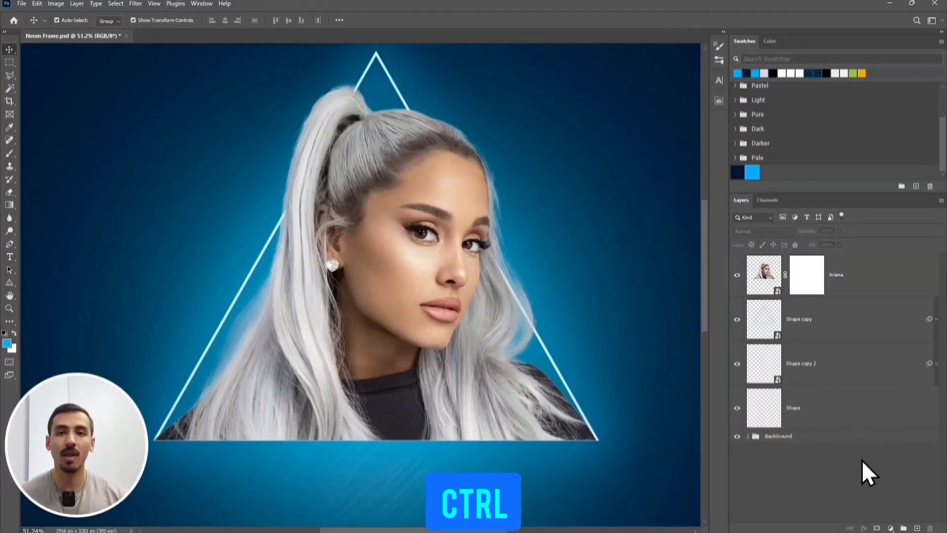
{"action": "left_click", "coordinate": [777, 416], "text": "ctrl"}
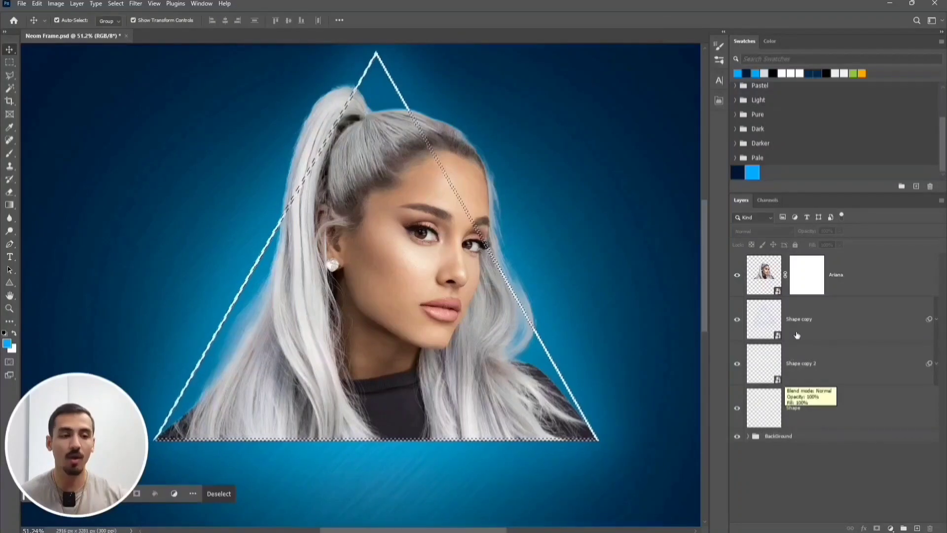
{"action": "left_click", "coordinate": [807, 275]}
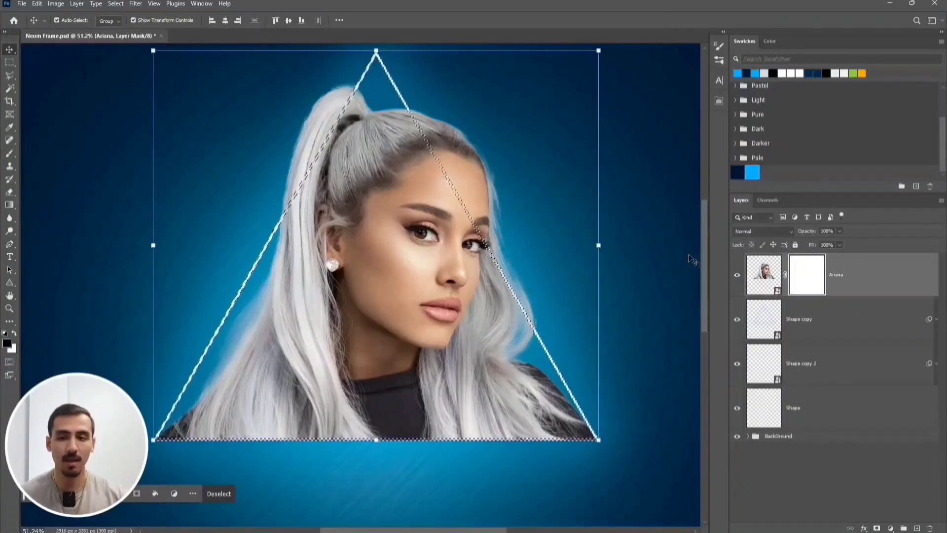
- Paint black on the portrait's mask inside the selection along the triangle's lower edge with a soft 900 px brush, and deselect
{"action": "left_click", "coordinate": [9, 155]}
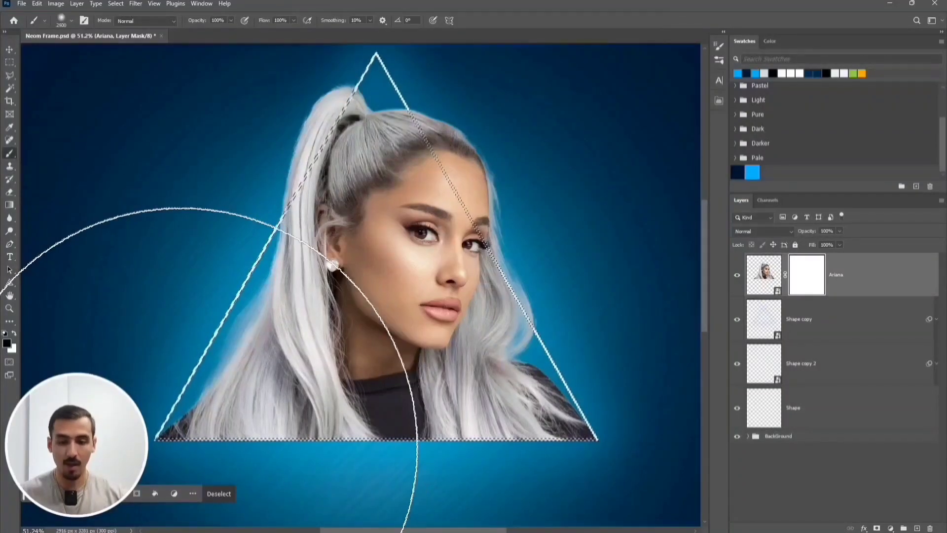
{"action": "key", "text": "bracketleft"}
{"action": "key", "text": "bracketleft"}
{"action": "key", "text": "bracketleft"}
{"action": "key", "text": "bracketleft"}
{"action": "key", "text": "bracketleft"}
{"action": "key", "text": "bracketleft"}
{"action": "key", "text": "bracketleft"}
{"action": "key", "text": "bracketleft"}
{"action": "key", "text": "bracketleft"}
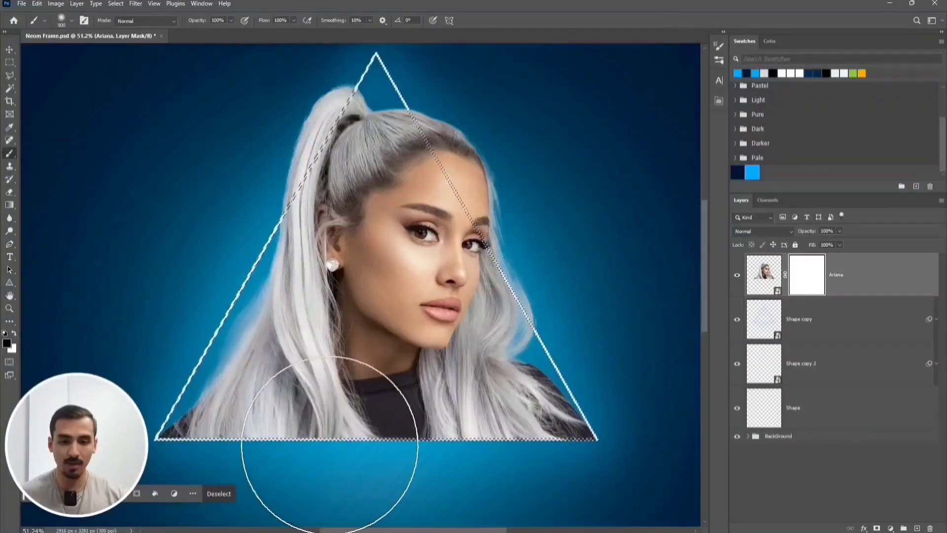
{"action": "left_click_drag", "start_coordinate": [330, 444], "coordinate": [566, 451]}
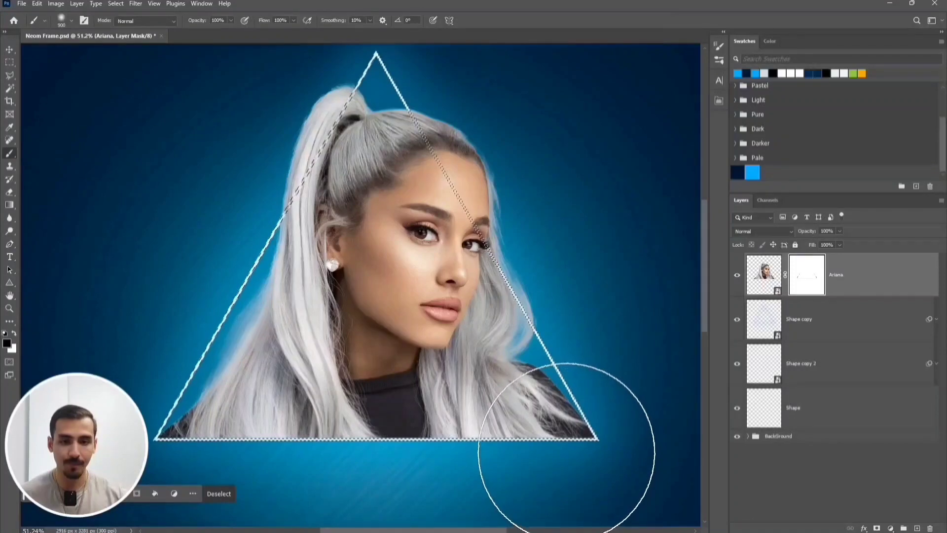
{"action": "key", "text": "ctrl+d"}
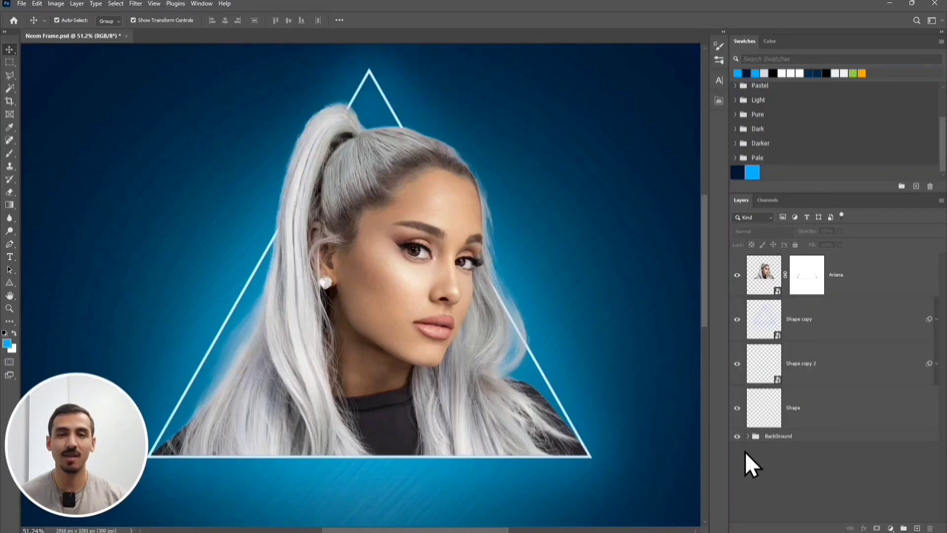
- Create a new layer above the portrait with the Linear Dodge (Add) blend mode and 20% opacity for painting light with a soft brush
{"action": "left_click", "coordinate": [917, 528]}
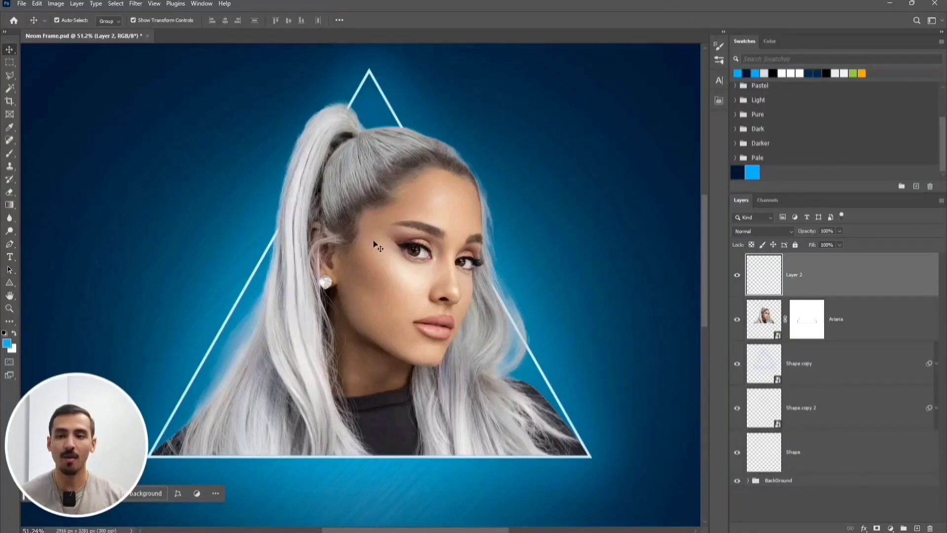
{"action": "left_click", "coordinate": [10, 154]}
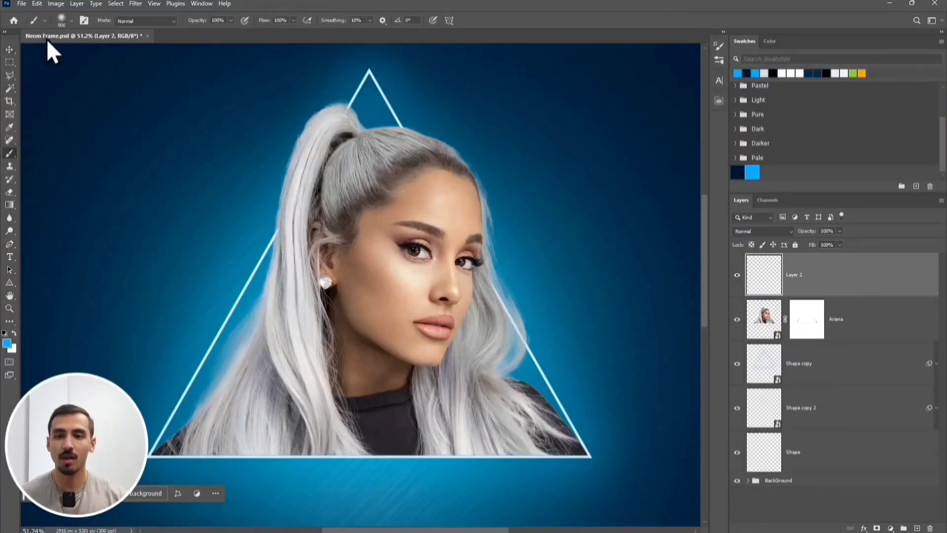
{"action": "left_click", "coordinate": [72, 22]}
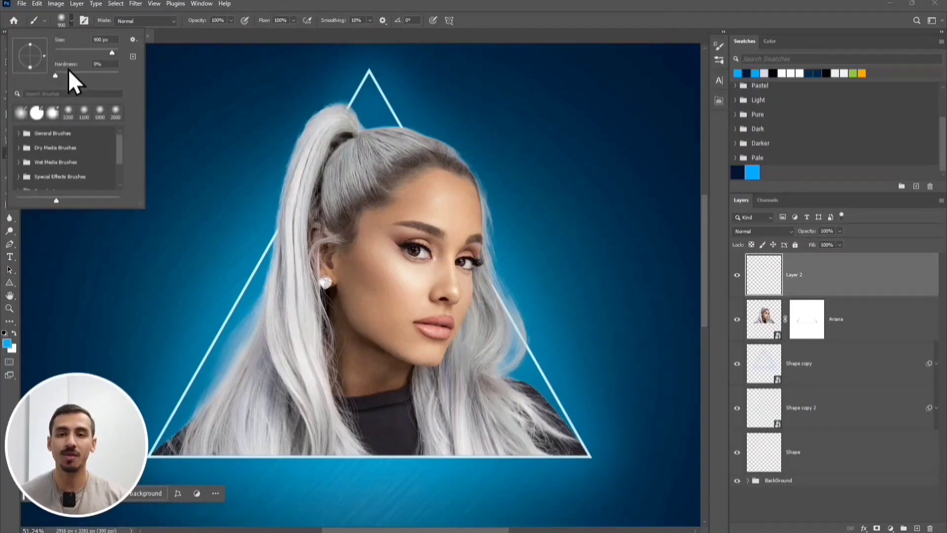
{"action": "left_click", "coordinate": [70, 19]}
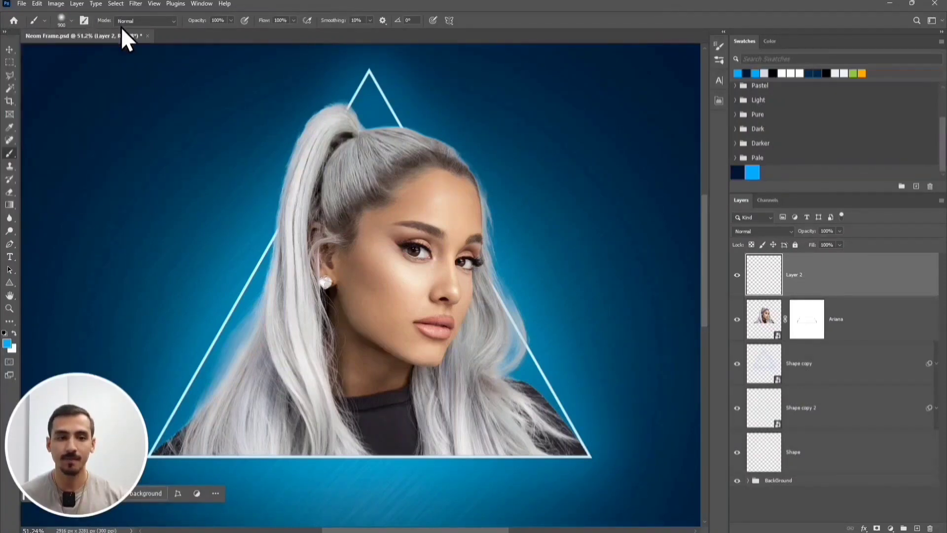
{"action": "left_click", "coordinate": [778, 233]}
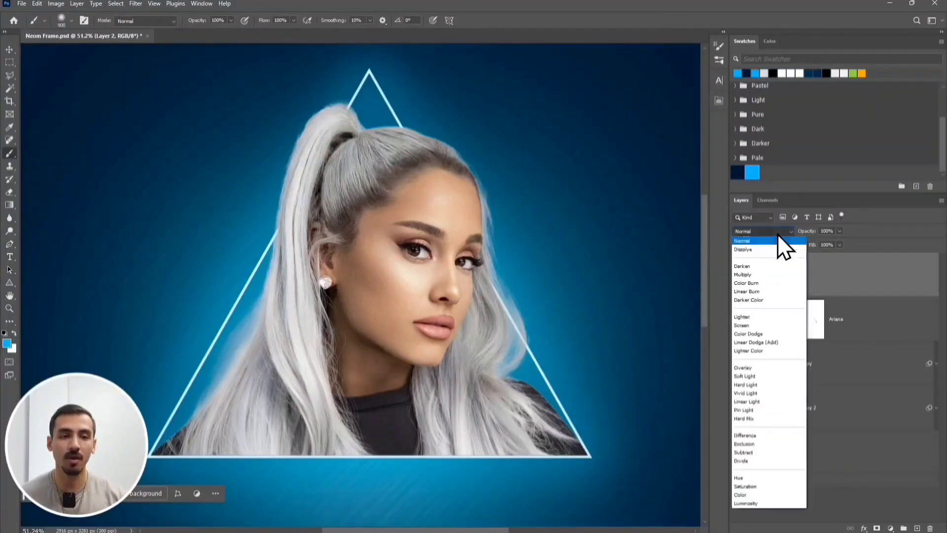
{"action": "left_click", "coordinate": [792, 343]}
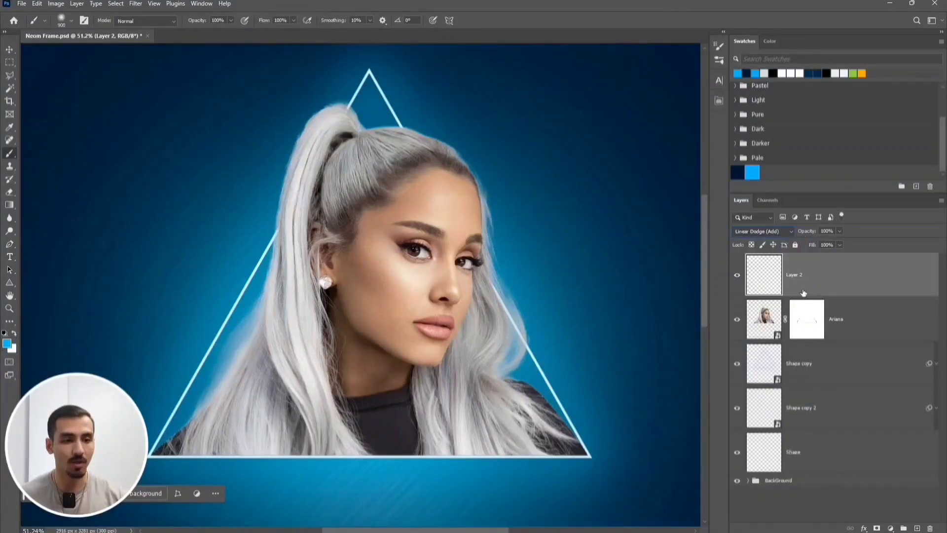
{"action": "left_click", "coordinate": [827, 231]}
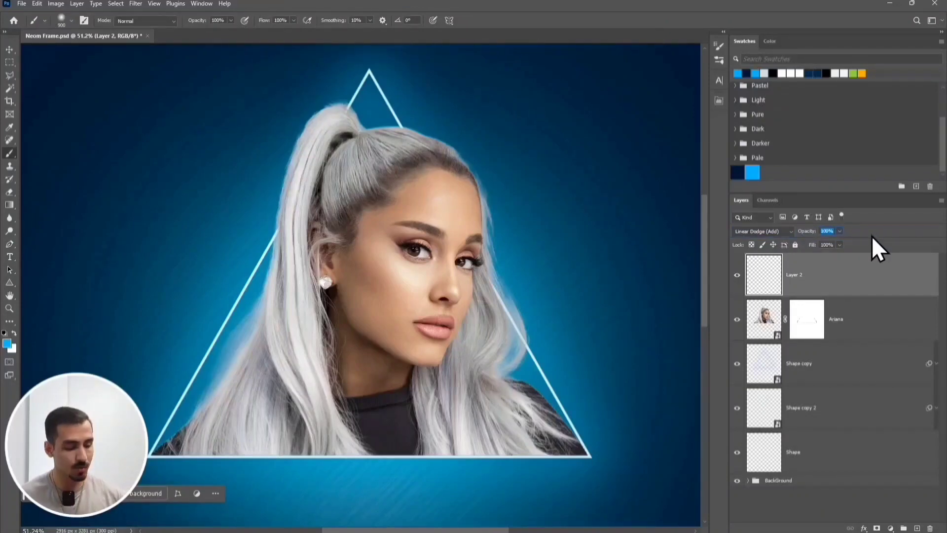
{"action": "type", "text": "20"}
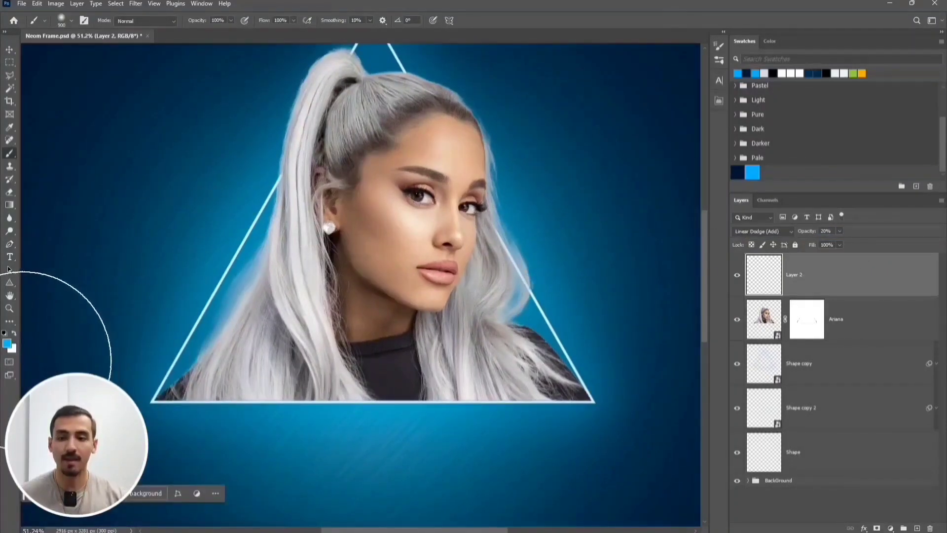
- Dab #31a8ff with the soft 900 px brush on Layer 2 over the lower corners, both sides of the hair and head, and the shirt
{"action": "left_click", "coordinate": [7, 343]}
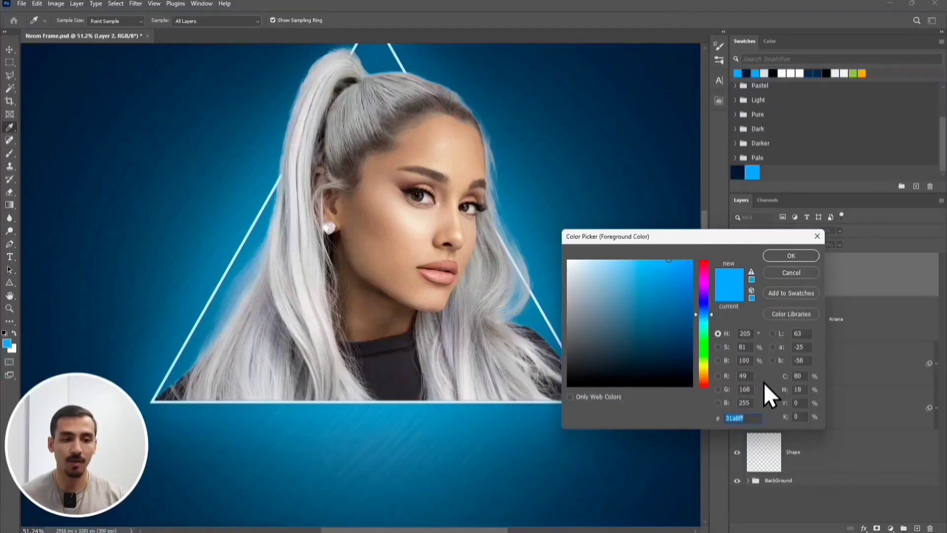
{"action": "left_click_drag", "start_coordinate": [698, 238], "coordinate": [566, 203]}
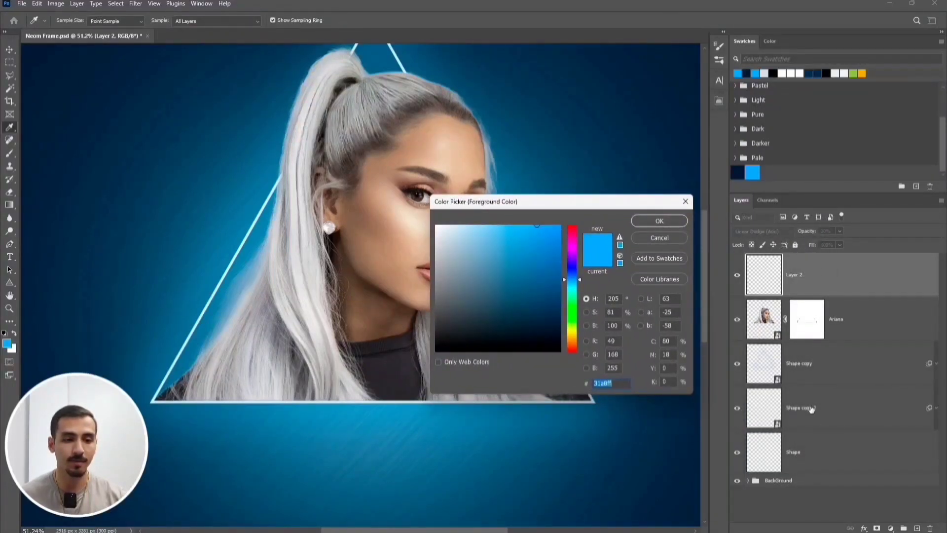
{"action": "left_click", "coordinate": [669, 225]}
{"action": "key", "text": "b"}
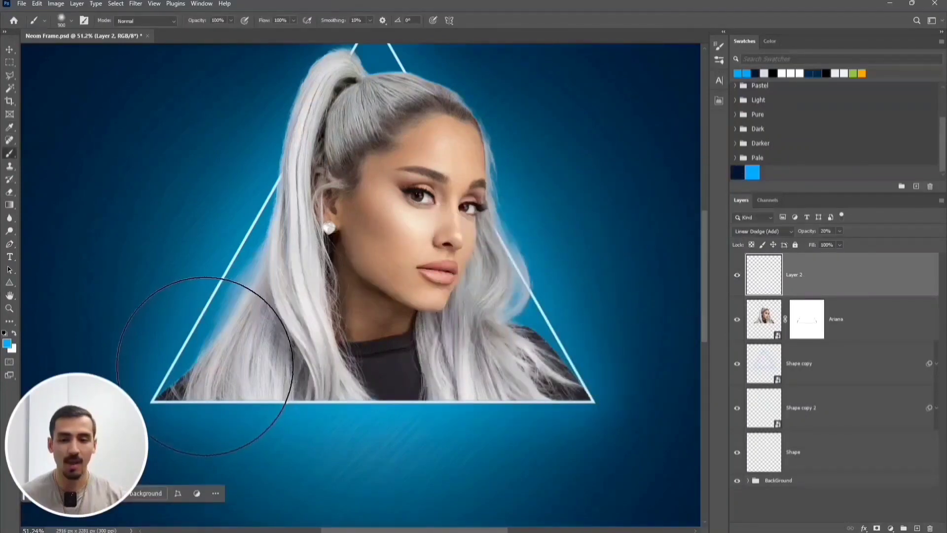
{"action": "left_click", "coordinate": [187, 372]}
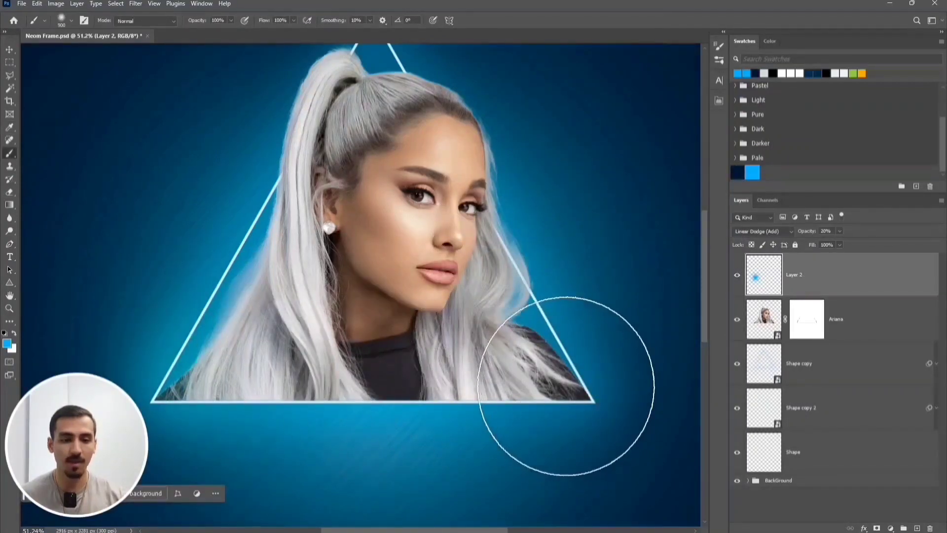
{"action": "left_click", "coordinate": [558, 381]}
{"action": "key", "text": "space"}
{"action": "left_click_drag", "start_coordinate": [455, 321], "coordinate": [486, 393]}
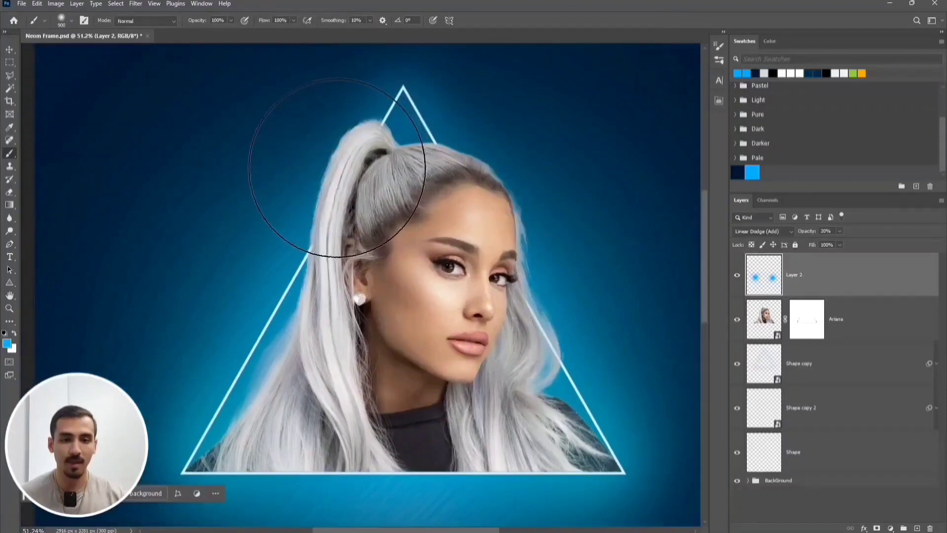
{"action": "left_click", "coordinate": [336, 168]}
{"action": "left_click", "coordinate": [318, 294]}
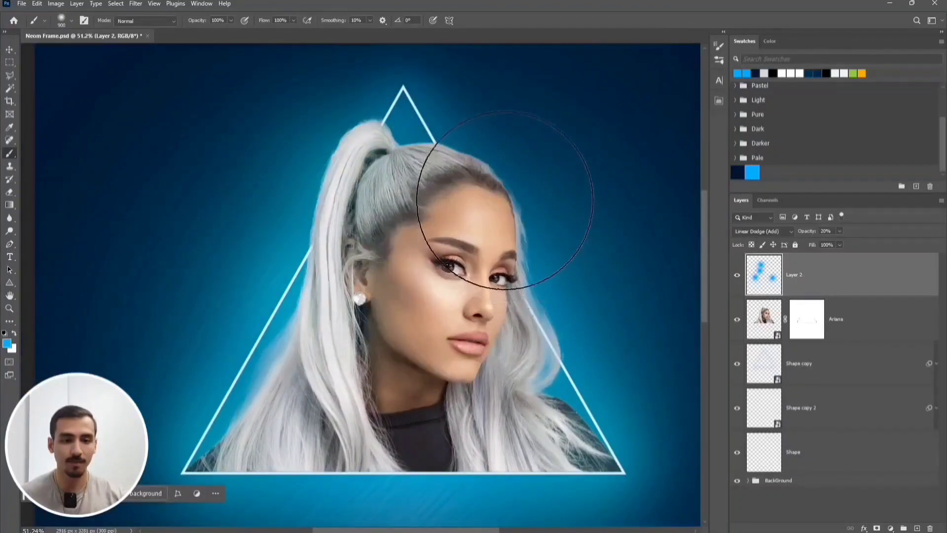
{"action": "left_click", "coordinate": [502, 192]}
{"action": "left_click", "coordinate": [521, 302]}
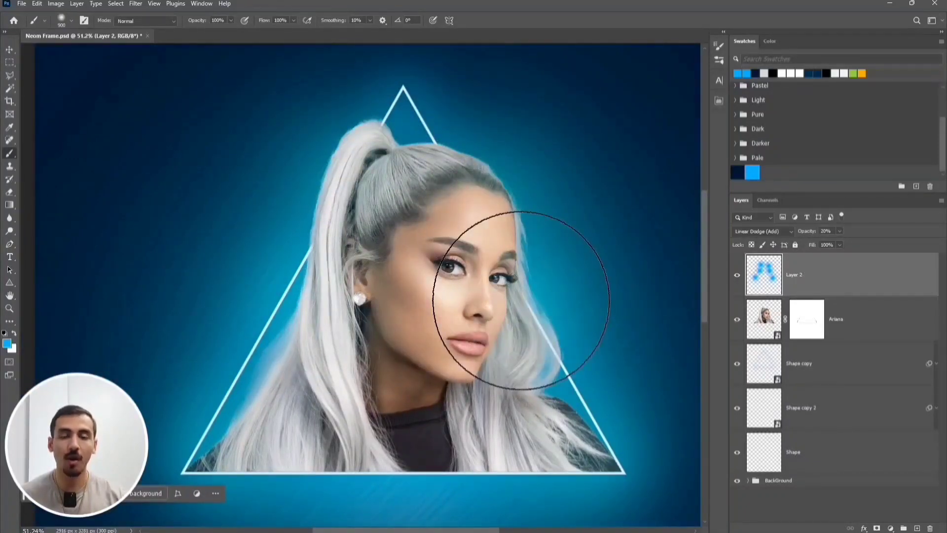
{"action": "key", "text": "space"}
{"action": "left_click_drag", "start_coordinate": [522, 300], "coordinate": [512, 225]}
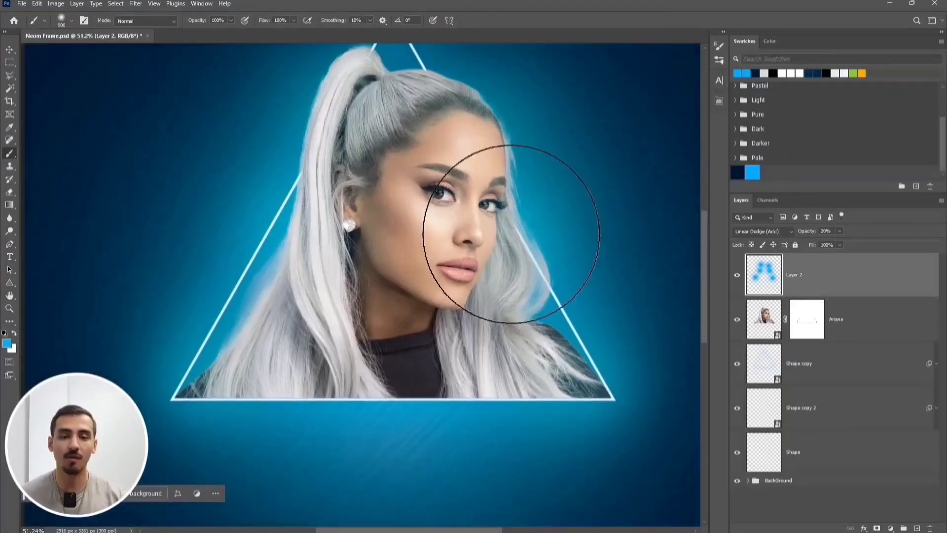
{"action": "left_click", "coordinate": [431, 385]}
{"action": "left_click", "coordinate": [328, 383]}
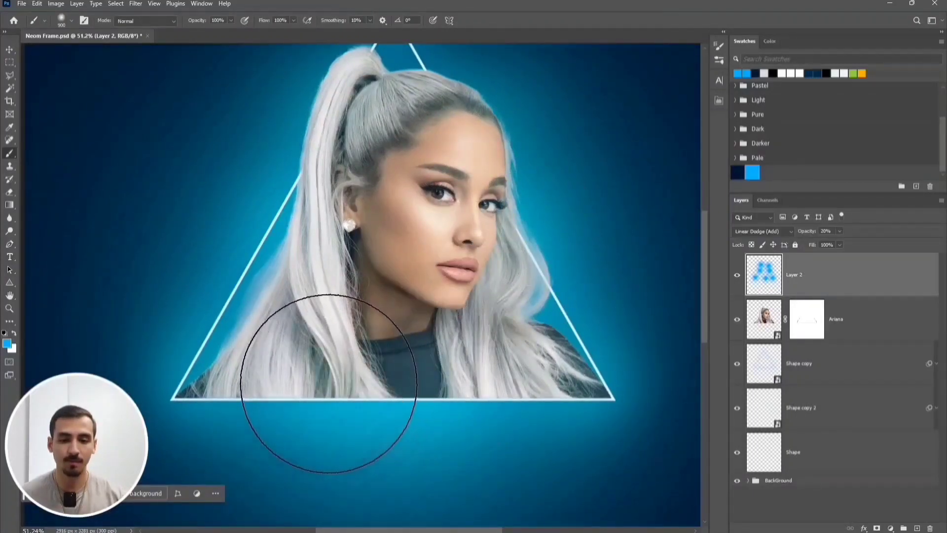
- Load the portrait cut-out's outline as a selection and mask Layer 2 with it to confine the blue light to the portrait
{"action": "key", "text": "space"}
{"action": "left_click_drag", "start_coordinate": [363, 268], "coordinate": [354, 317]}
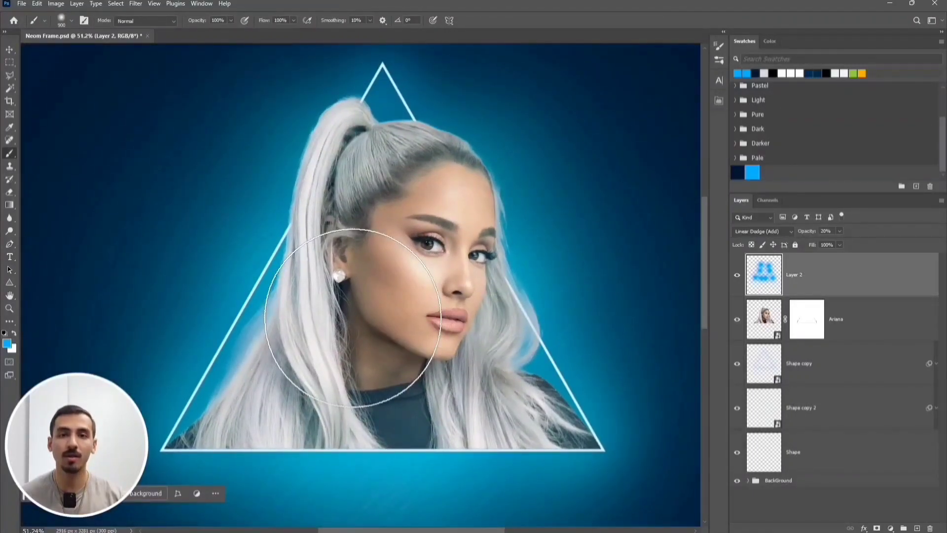
{"action": "left_click", "coordinate": [765, 327], "text": "ctrl"}
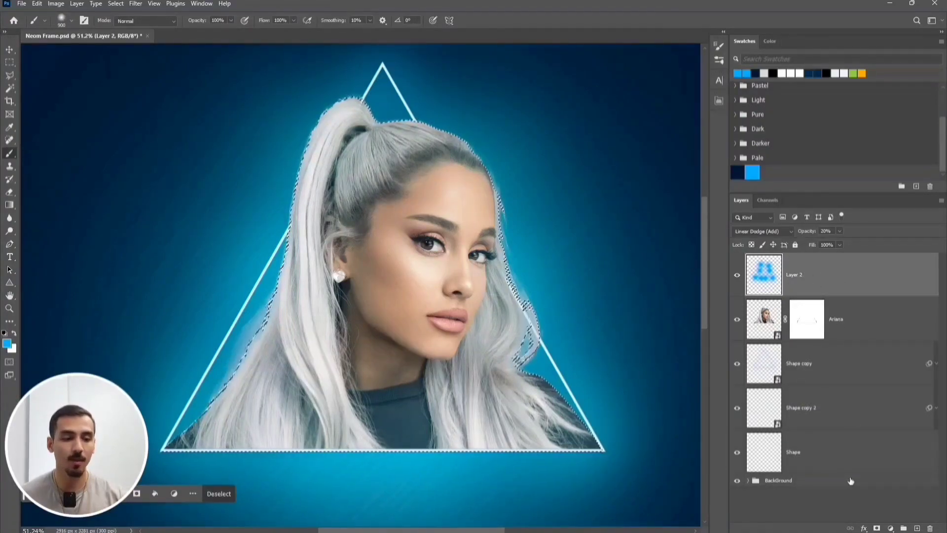
{"action": "left_click", "coordinate": [878, 527]}
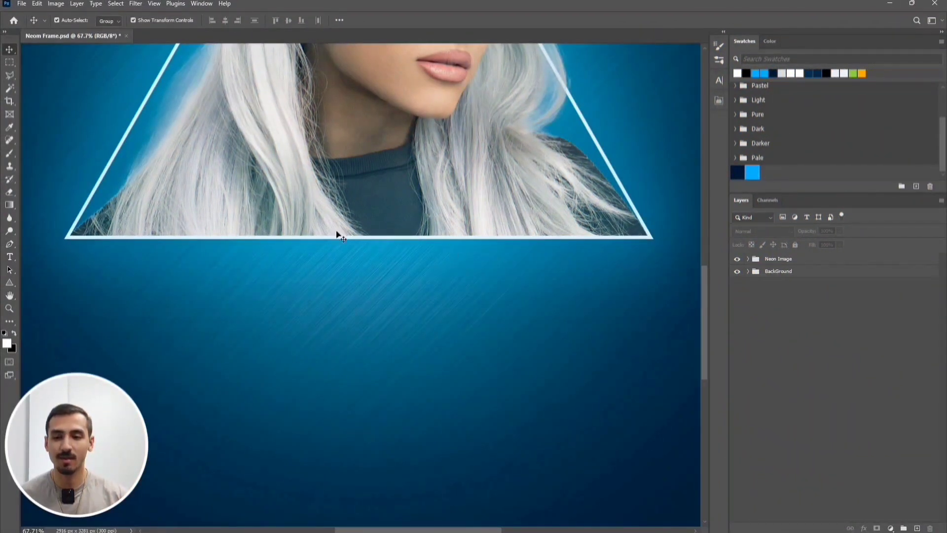
- Add the text "Ariana Grande" below the triangle in white Calibri Regular at 19.92 pt
{"action": "left_click", "coordinate": [6, 257]}
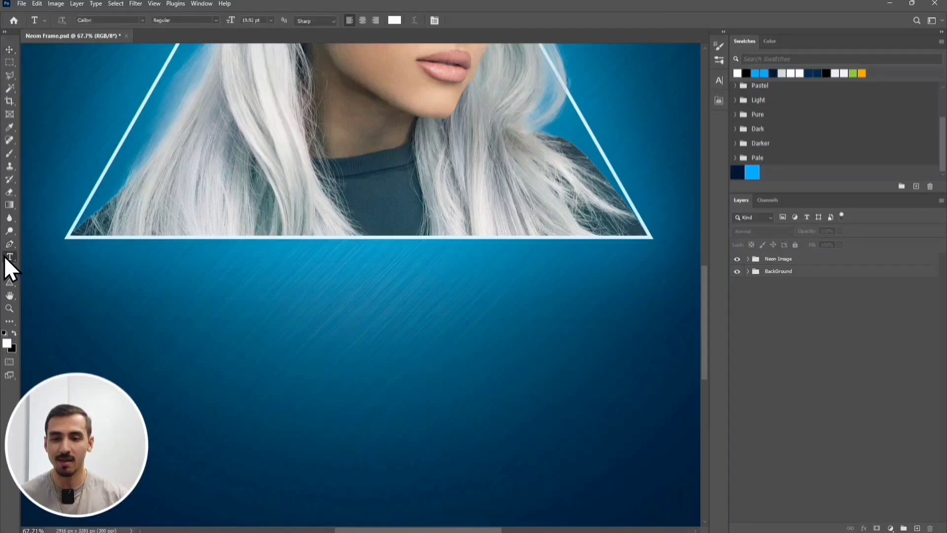
{"action": "left_click", "coordinate": [301, 293]}
{"action": "type", "text": "Ar"}
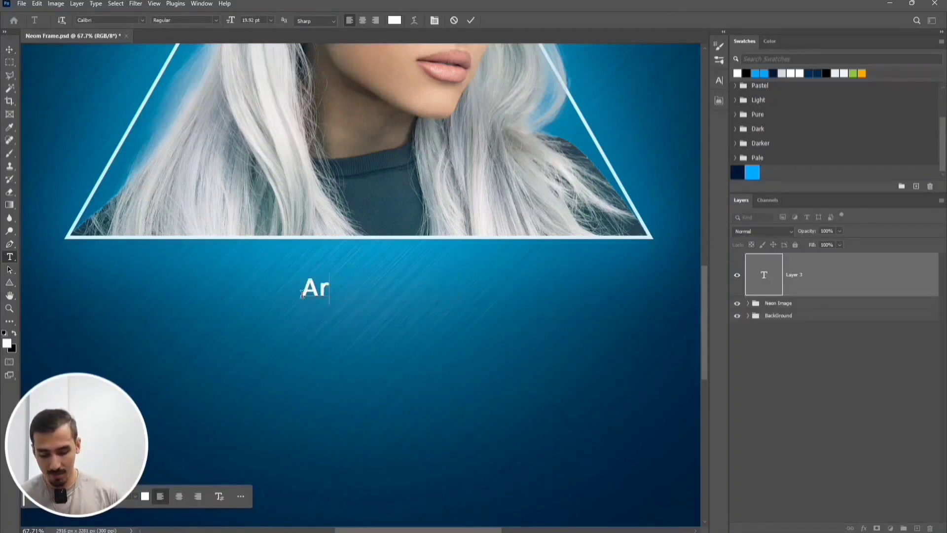
{"action": "type", "text": "iana Grande"}
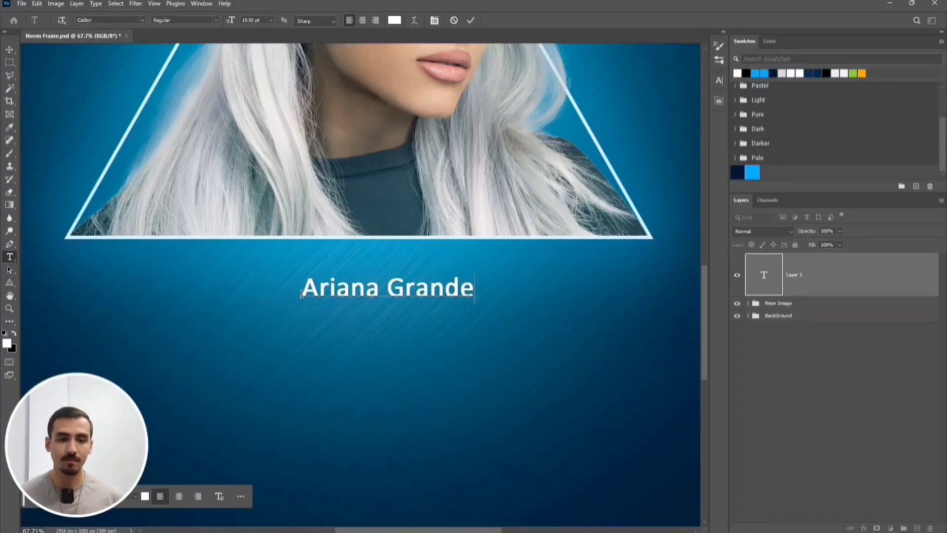
- Centre the "Ariana Grande" caption beneath the triangle and scale it to about 339% so it spans the triangle's base
{"action": "key", "text": "ctrl+Return"}
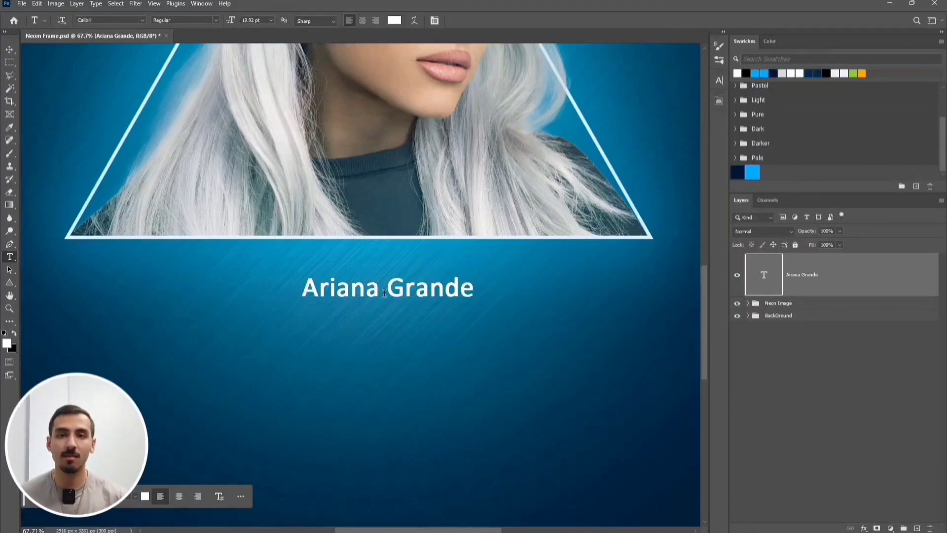
{"action": "key", "text": "ctrl+t"}
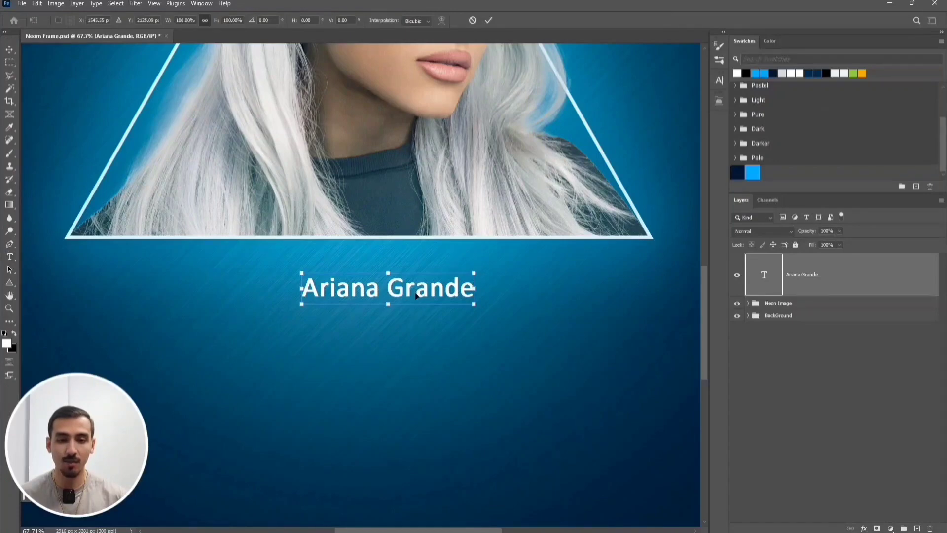
{"action": "left_click_drag", "start_coordinate": [384, 291], "coordinate": [388, 304]}
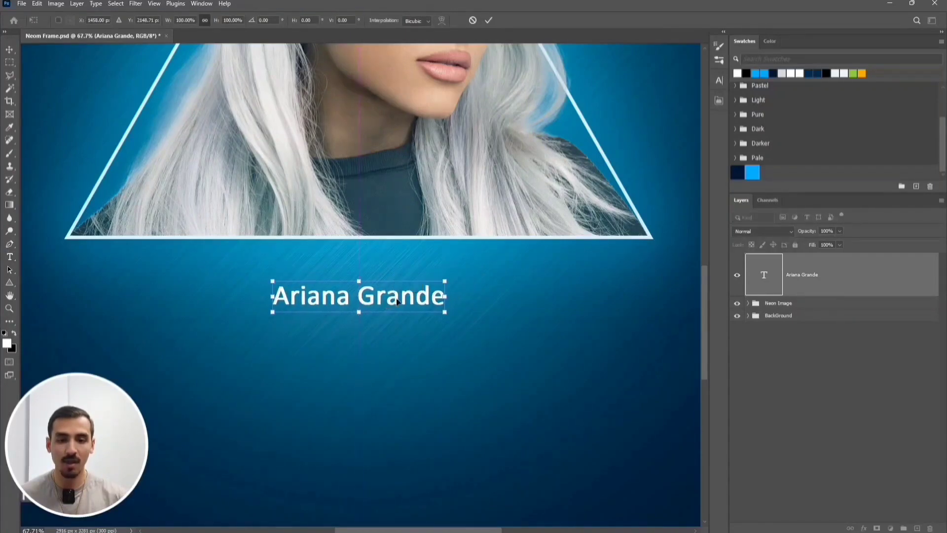
{"action": "left_click_drag", "start_coordinate": [446, 281], "coordinate": [649, 217]}
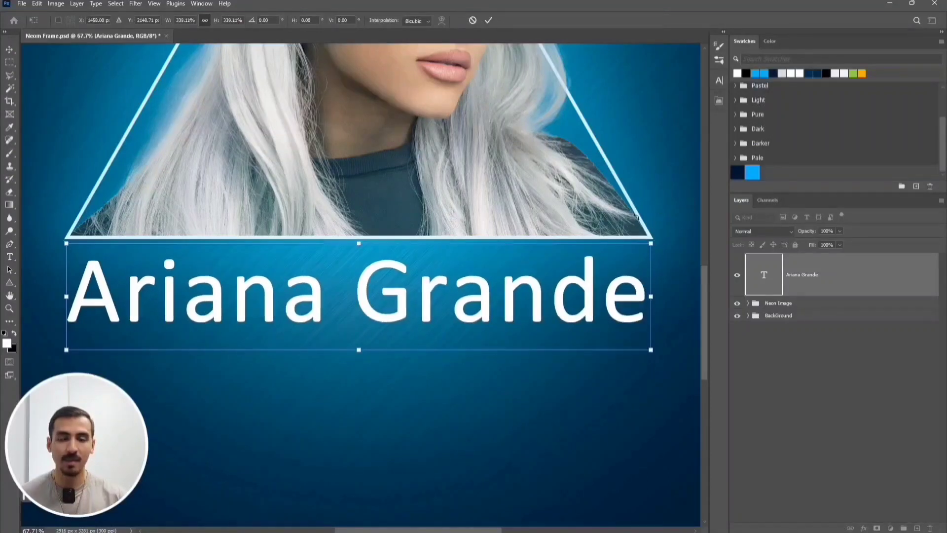
{"action": "left_click", "coordinate": [489, 21]}
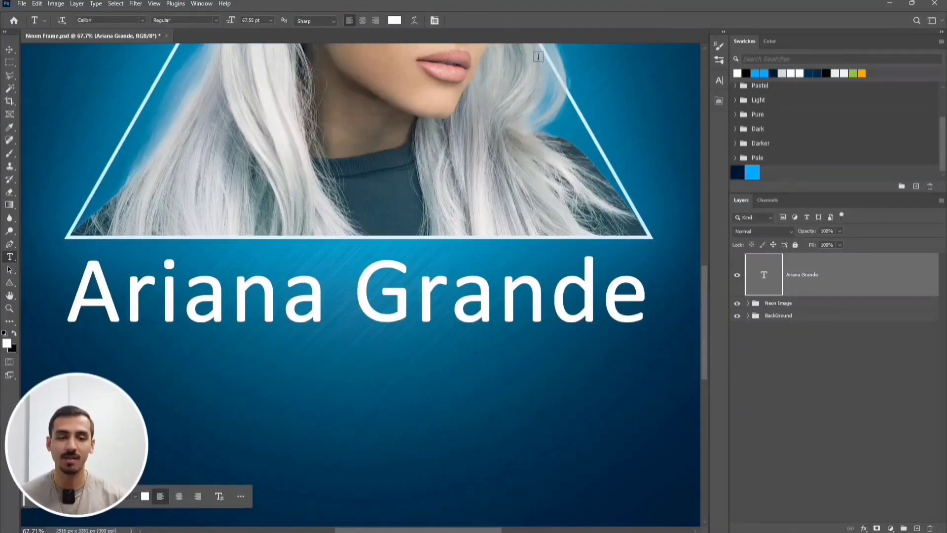
- Convert the caption layer to a smart object and apply a Ripple filter with Amount 450% and Medium size
{"action": "right_click", "coordinate": [828, 264]}
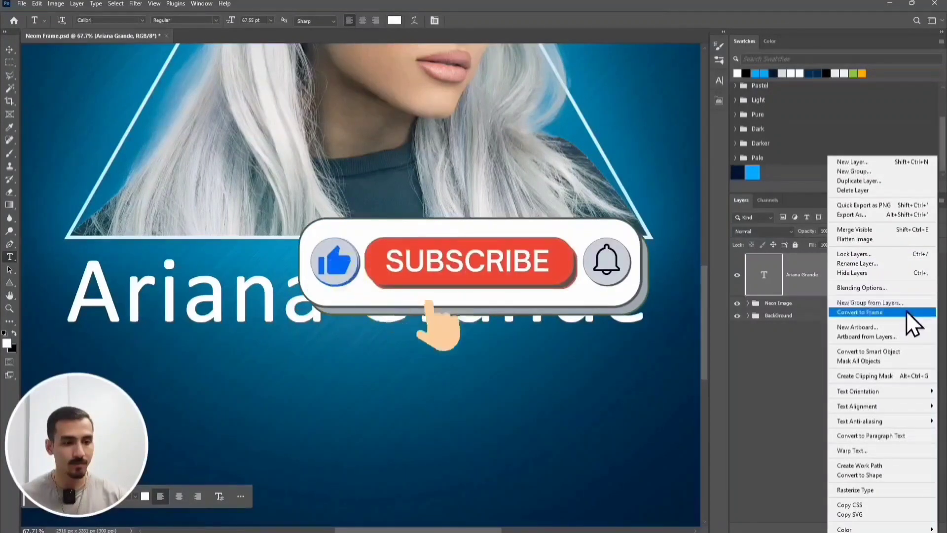
{"action": "left_click", "coordinate": [909, 352]}
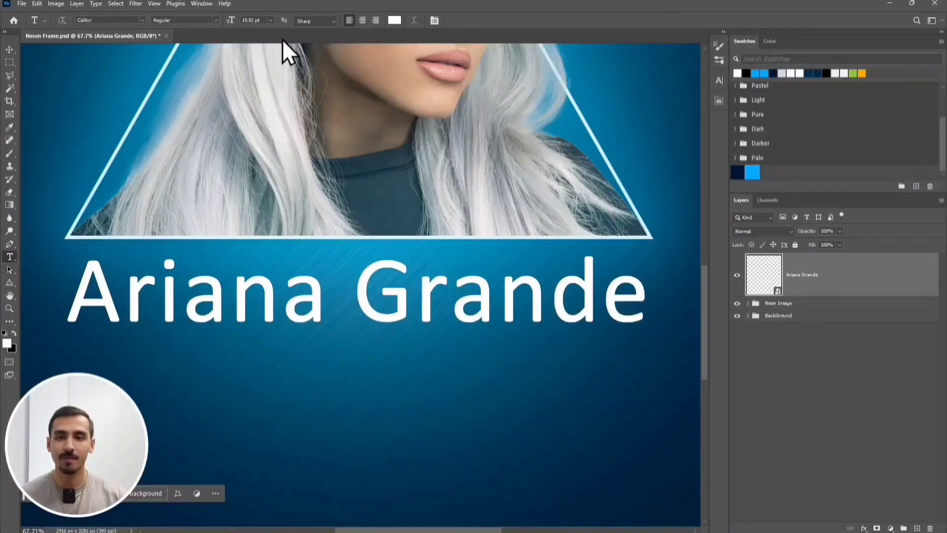
{"action": "left_click", "coordinate": [137, 2]}
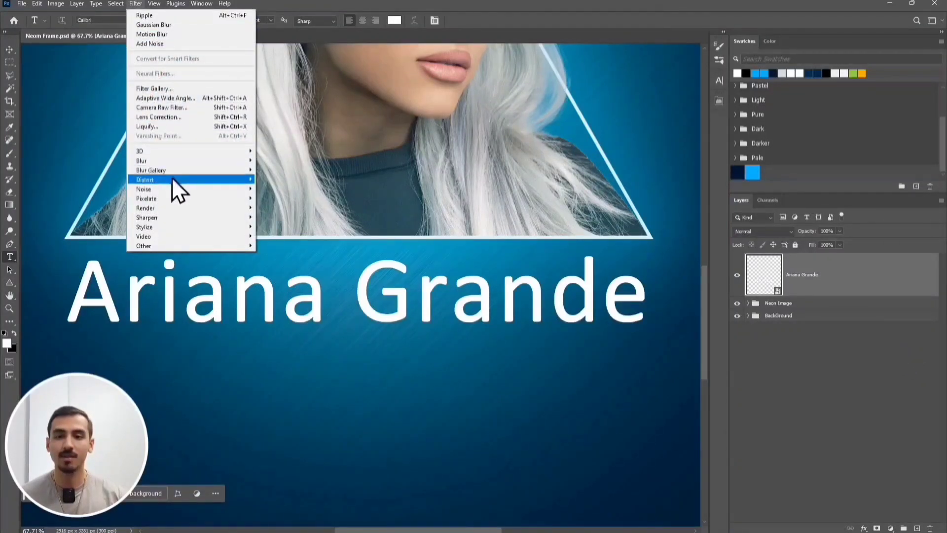
{"action": "mouse_move", "coordinate": [176, 182]}
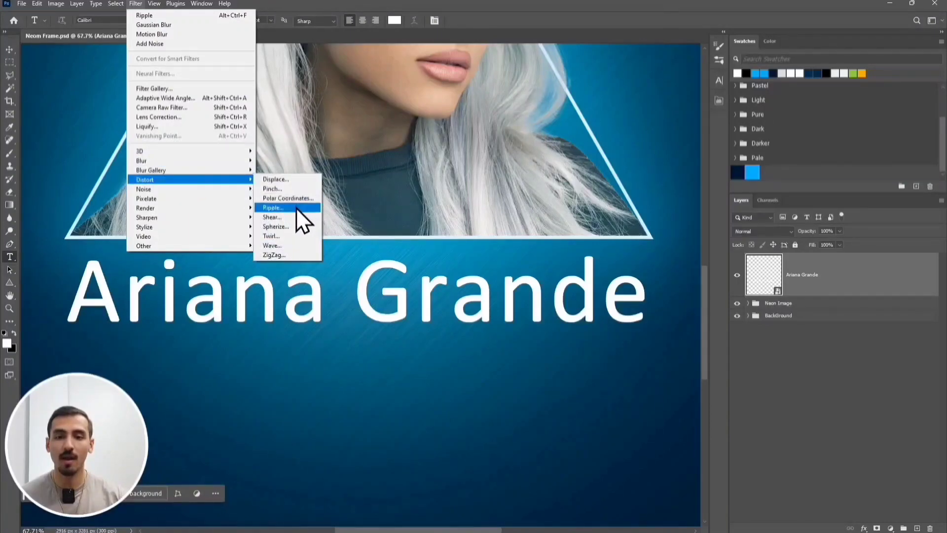
{"action": "left_click", "coordinate": [273, 207]}
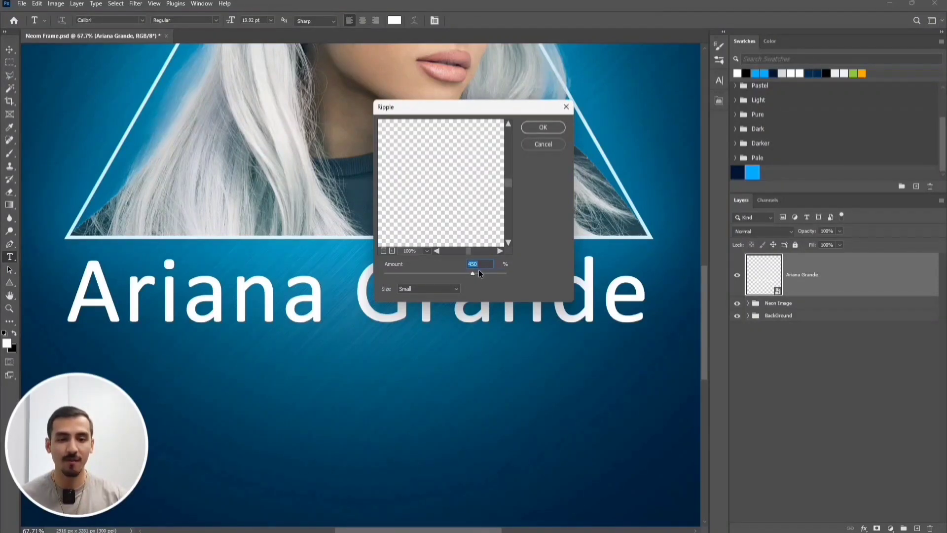
{"action": "left_click", "coordinate": [433, 288]}
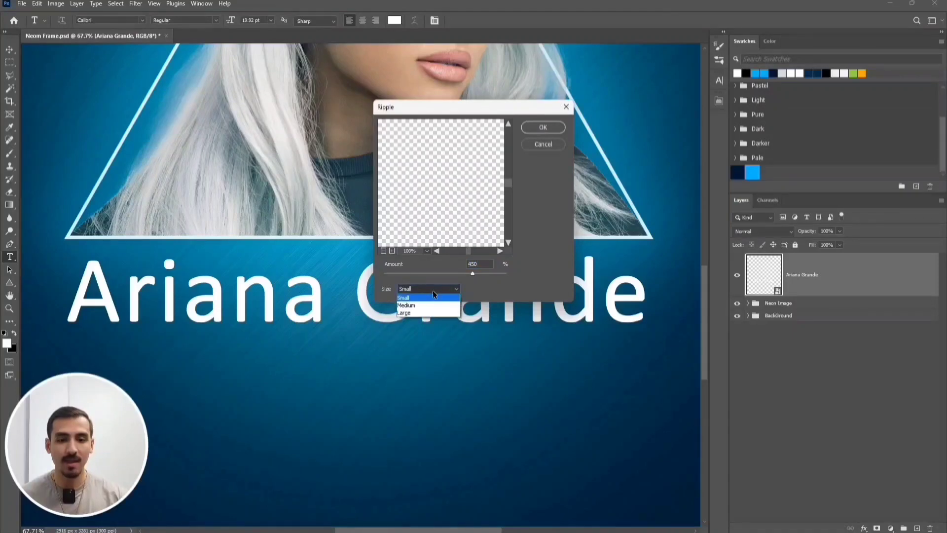
{"action": "left_click", "coordinate": [427, 305]}
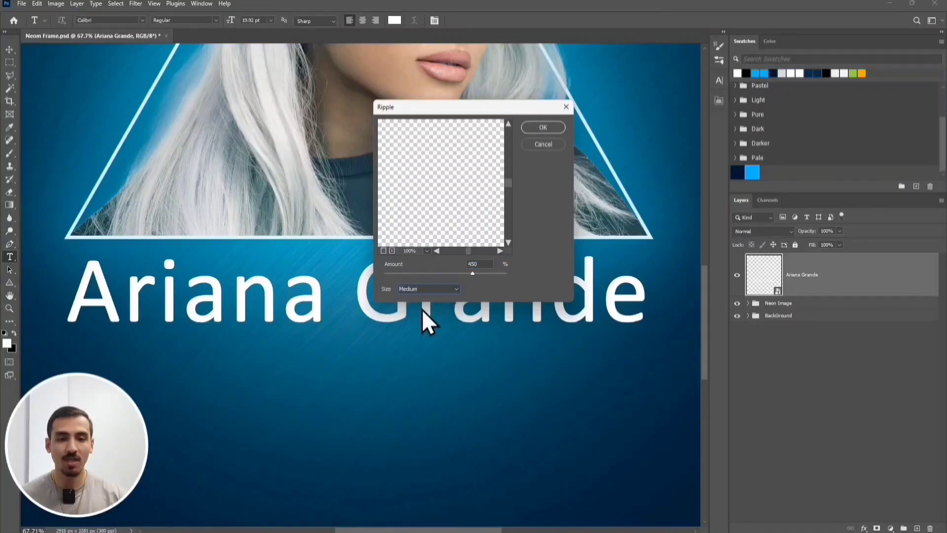
{"action": "left_click", "coordinate": [539, 132]}
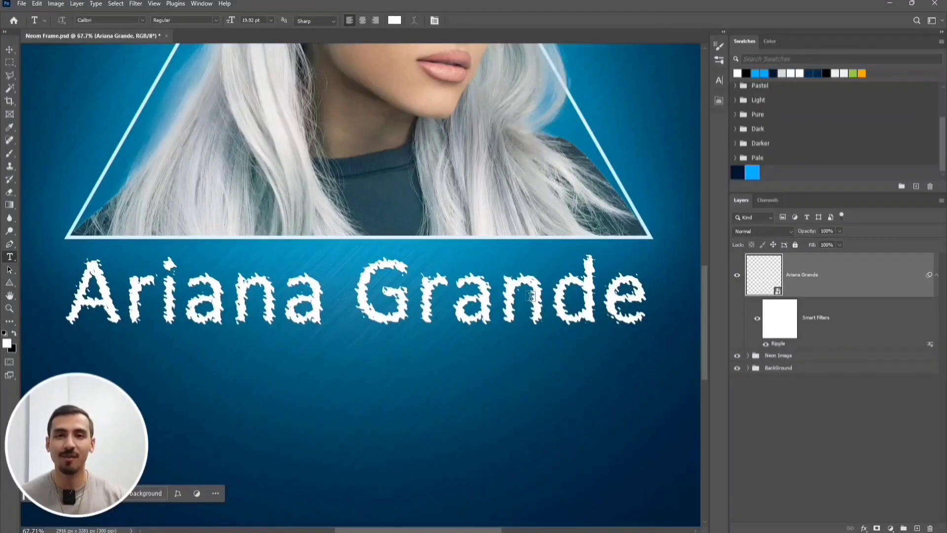
- Set the caption layer's fill opacity to 0% and add a Linear Dodge (Add) Inner Shadow in #31a8ff at 100% opacity
{"action": "double_click", "coordinate": [826, 289]}
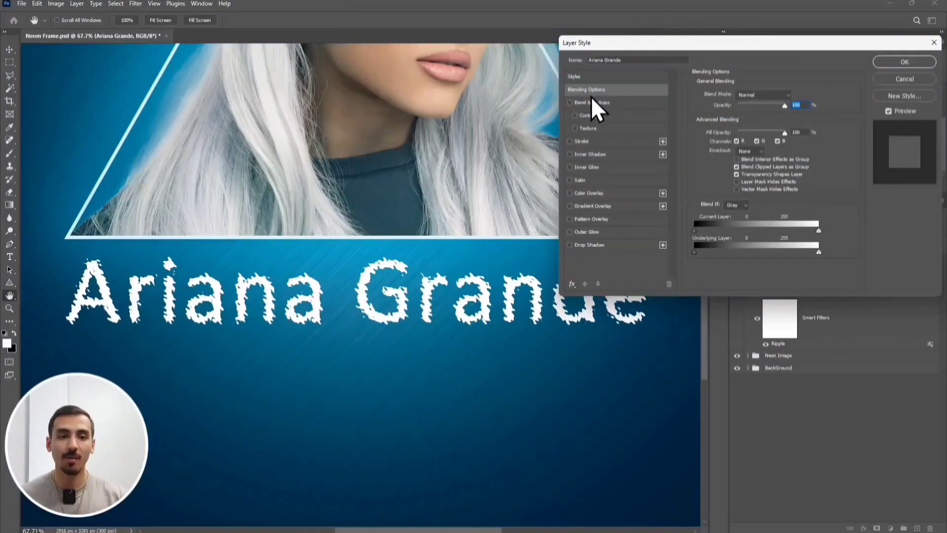
{"action": "left_click_drag", "start_coordinate": [785, 134], "coordinate": [728, 138]}
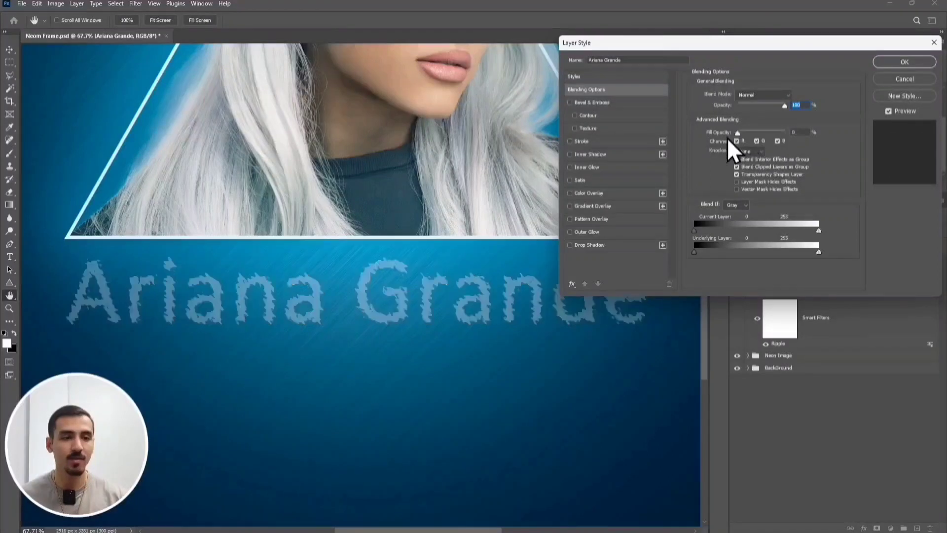
{"action": "left_click", "coordinate": [570, 154]}
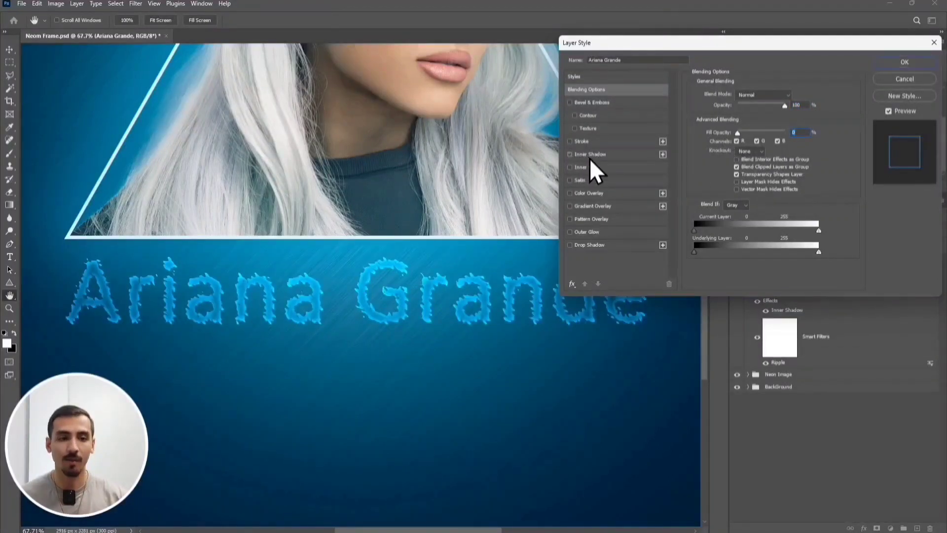
{"action": "left_click", "coordinate": [590, 157]}
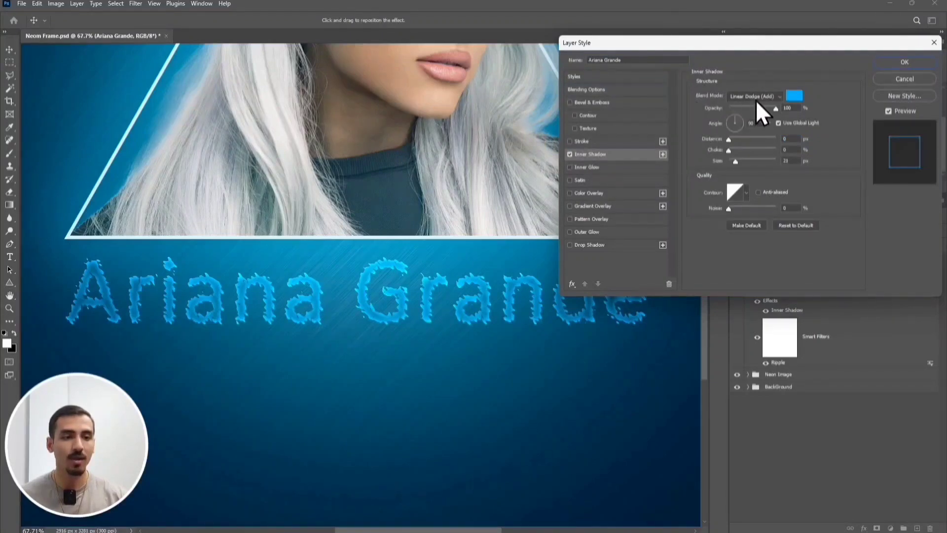
{"action": "left_click", "coordinate": [792, 96]}
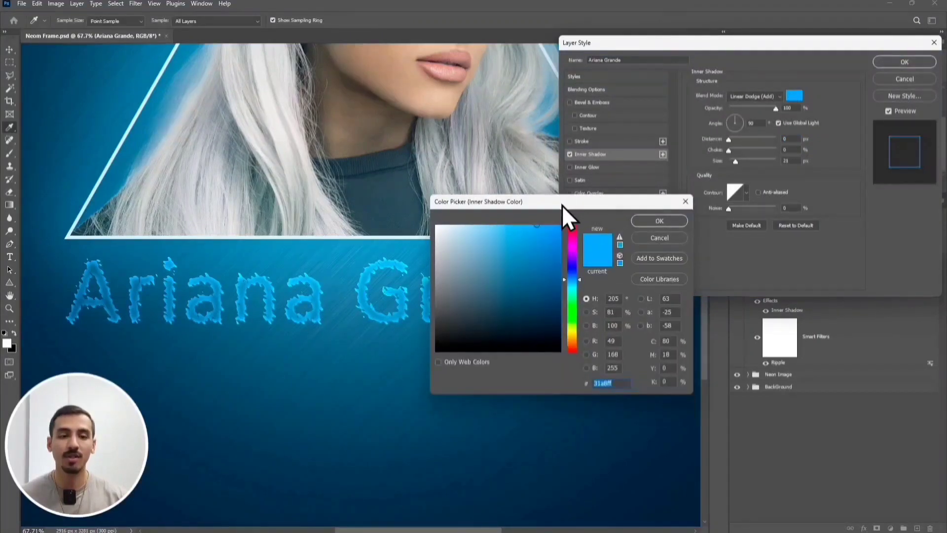
{"action": "left_click_drag", "start_coordinate": [562, 205], "coordinate": [692, 81]}
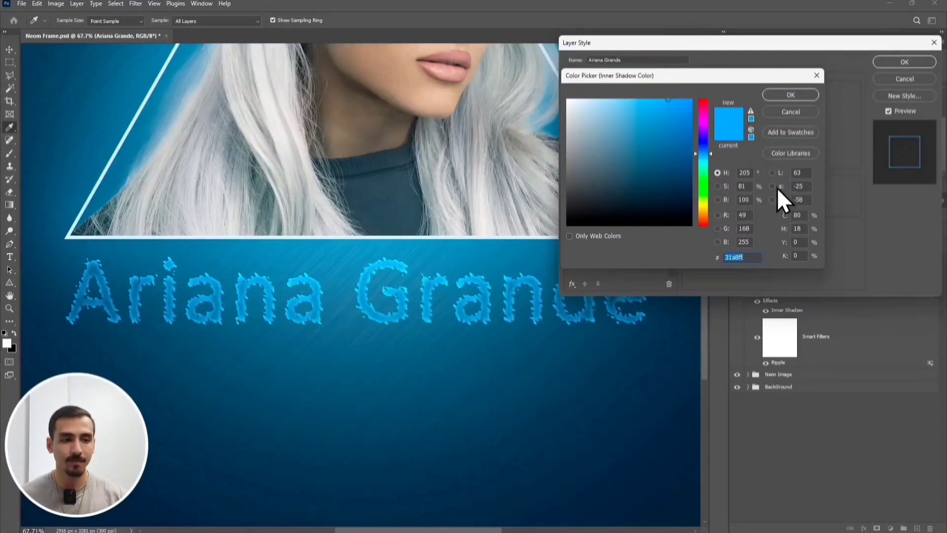
{"action": "left_click", "coordinate": [775, 96]}
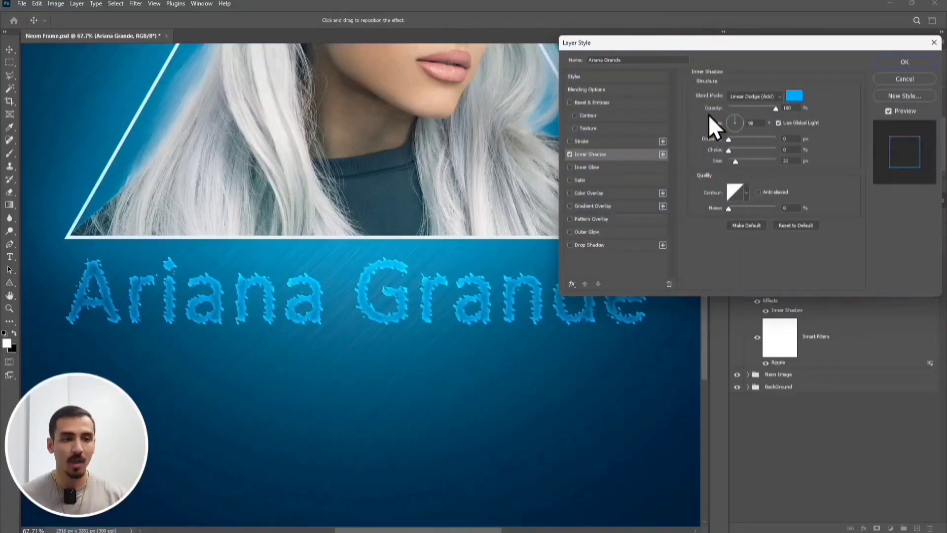
- Set the caption's Inner Shadow angle to 120° and add a blue Linear Dodge (Add) Inner Glow with 100% opacity and 13 px size
{"action": "double_click", "coordinate": [760, 122]}
{"action": "type", "text": "020"}
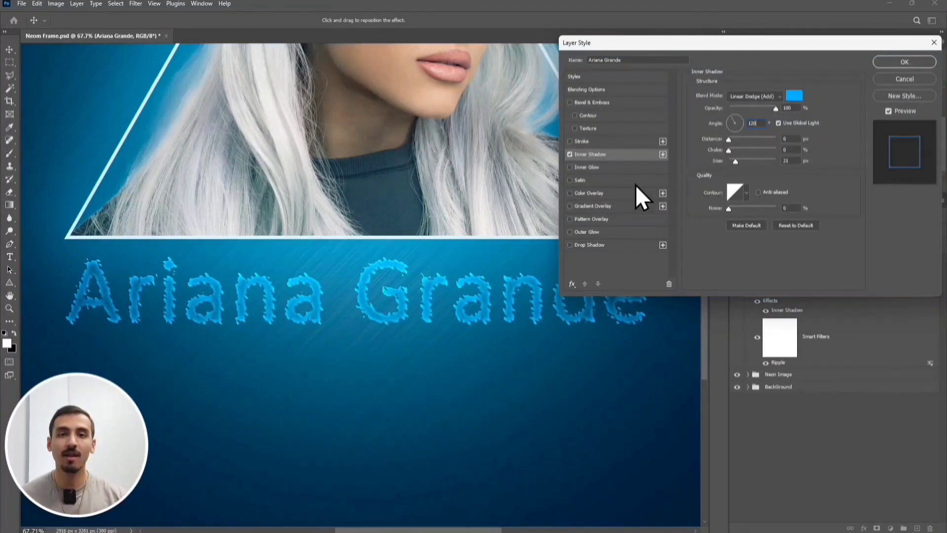
{"action": "left_click", "coordinate": [582, 169]}
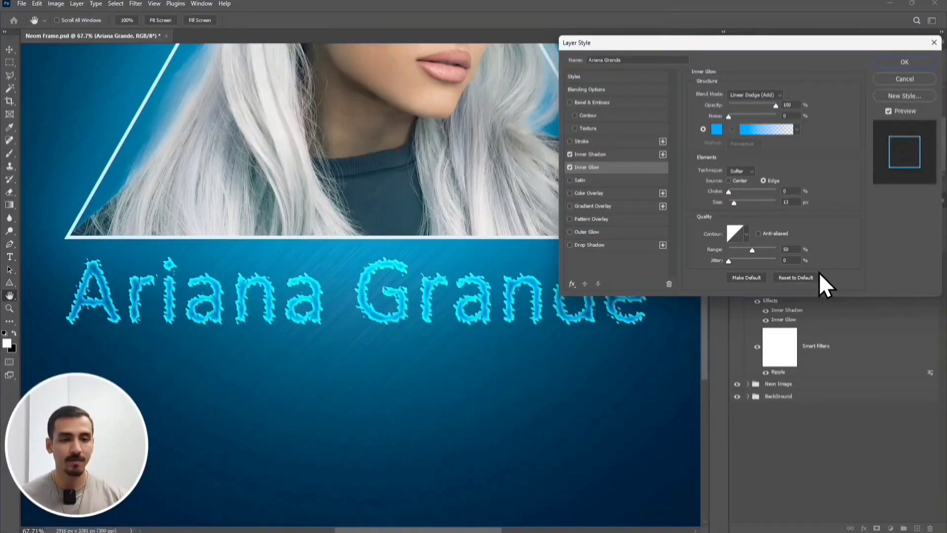
{"action": "left_click", "coordinate": [881, 62]}
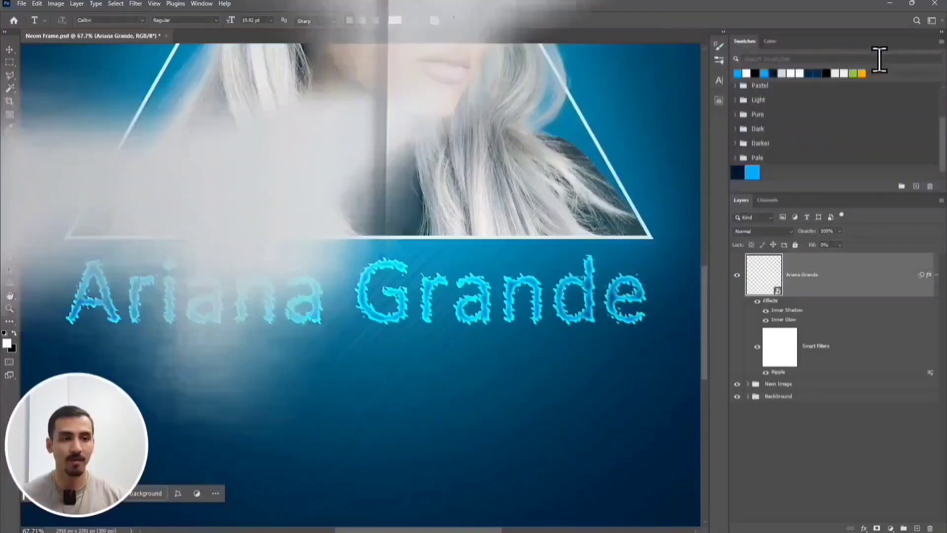